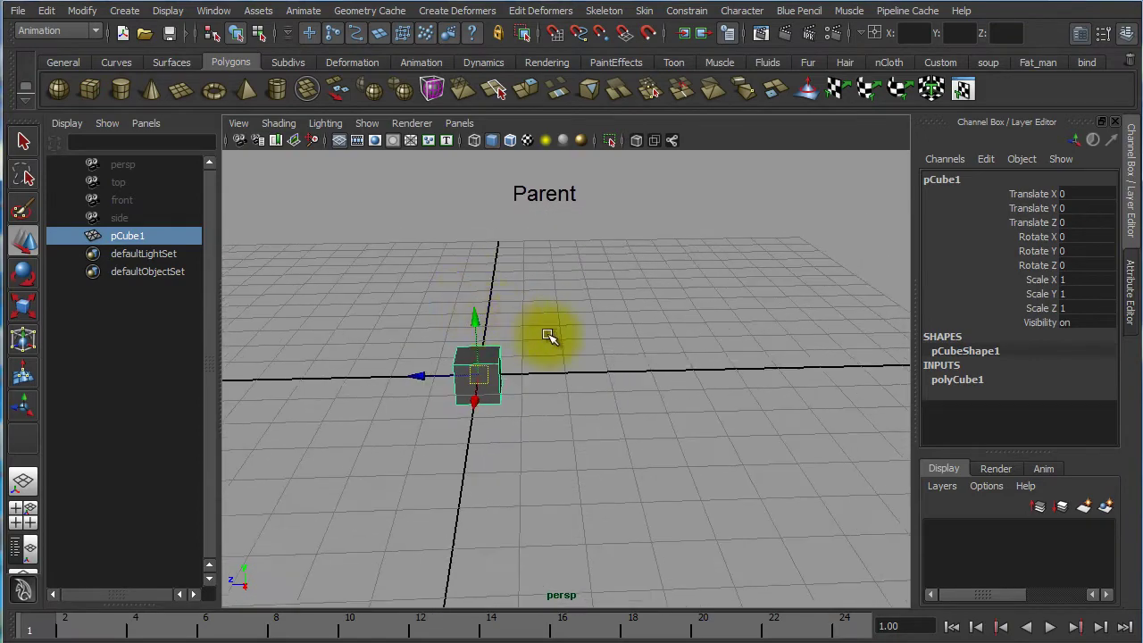
Step: Move the cube to about 3.6 on Z and duplicate it into an evenly spaced row of five cubes along Z
mouse_move(551, 336)
left_mouse_down("alt")
mouse_move(531, 354)
mouse_move(543, 339)
left_mouse_up("alt")
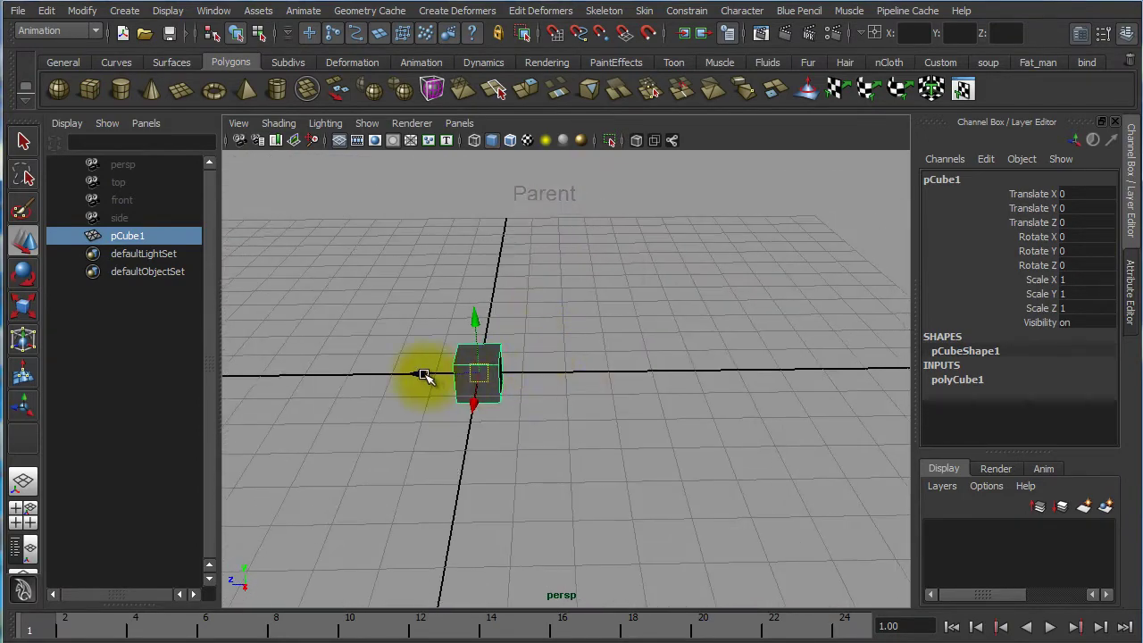
left_click_drag(419, 376, 328, 378)
key("ctrl+d")
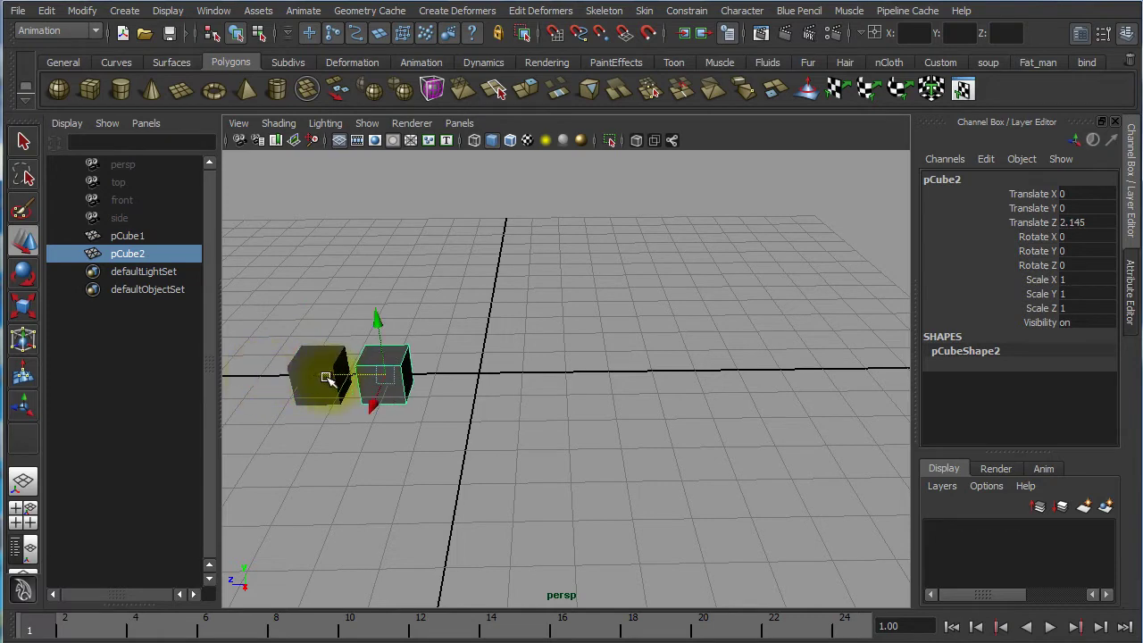
key("shift+d")
key("shift+d")
key("shift+d")
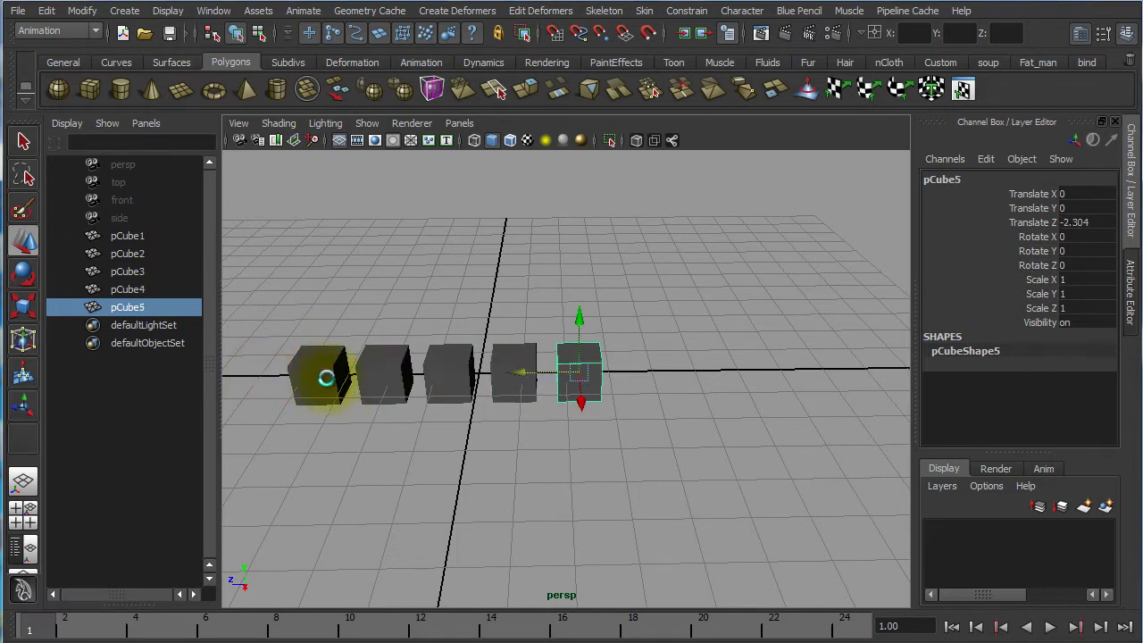
middle_click_drag(607, 385, 679, 316, "alt")
right_click_drag(566, 365, 705, 375, "alt")
middle_click_drag(705, 375, 725, 464, "alt")
left_click(402, 250)
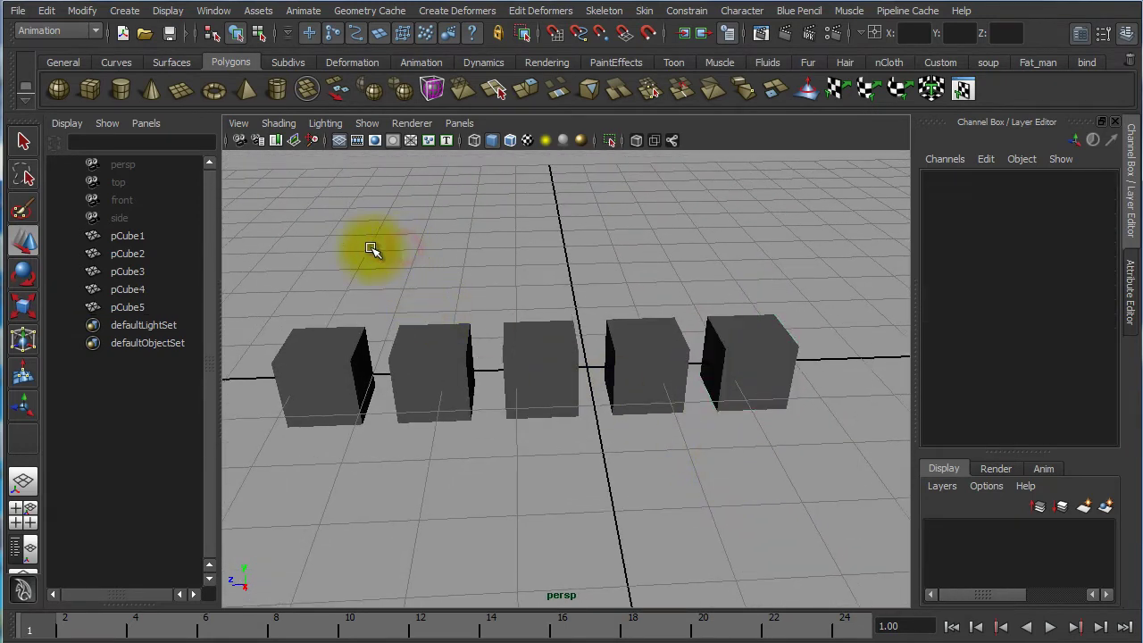
Step: Parent pCube2, pCube3, pCube4 and pCube5 under pCube1
left_click(129, 237)
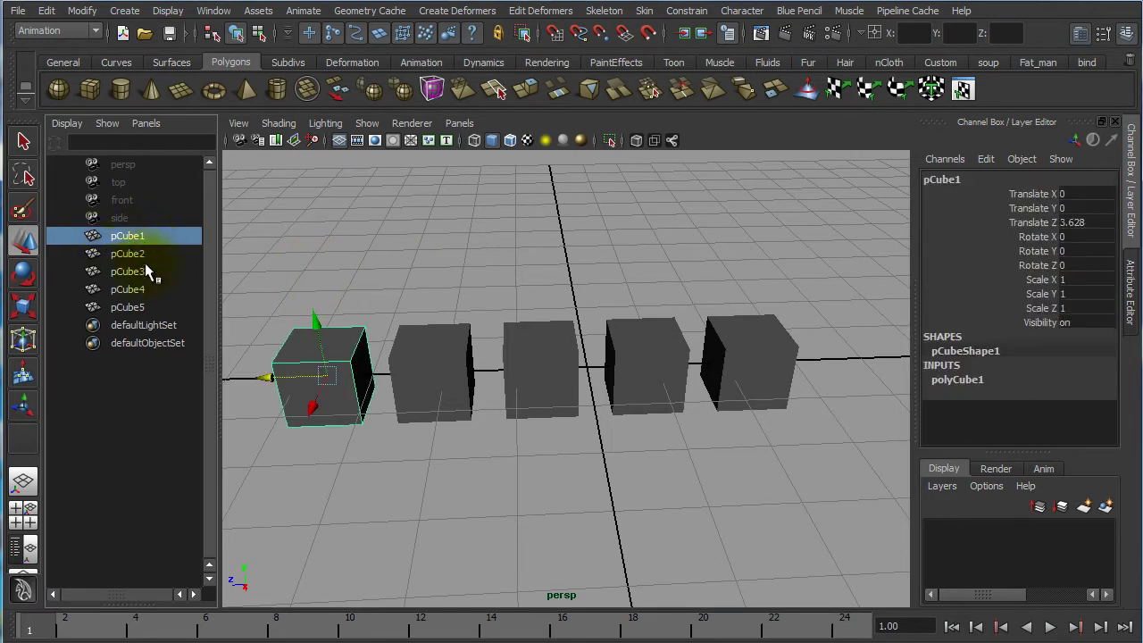
left_click(148, 254)
left_click(147, 304, "shift")
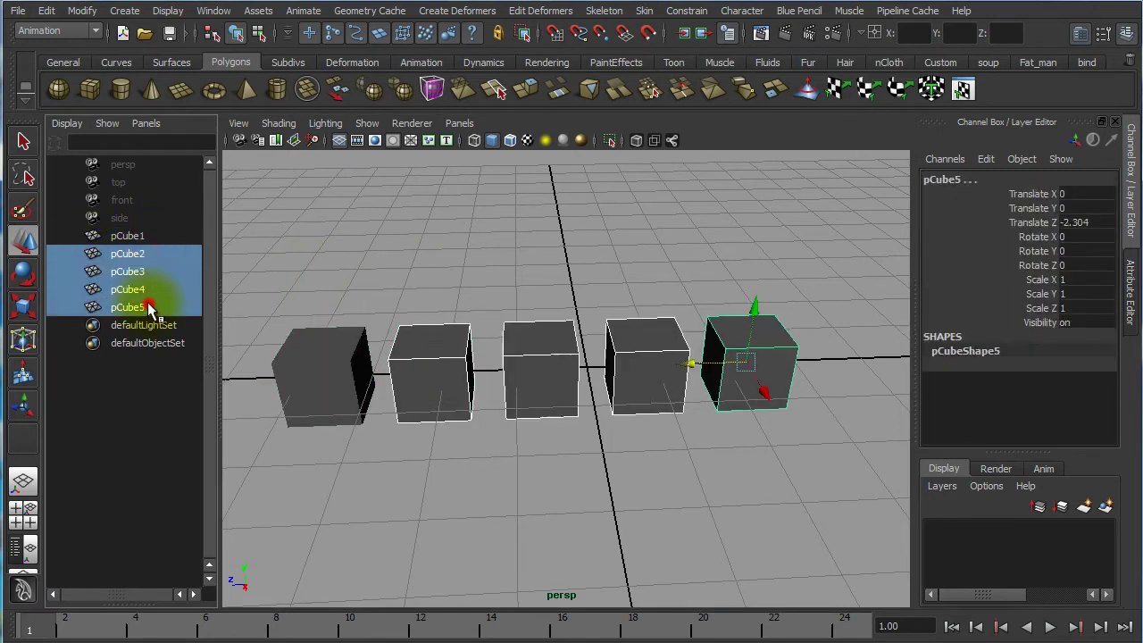
left_click(363, 242)
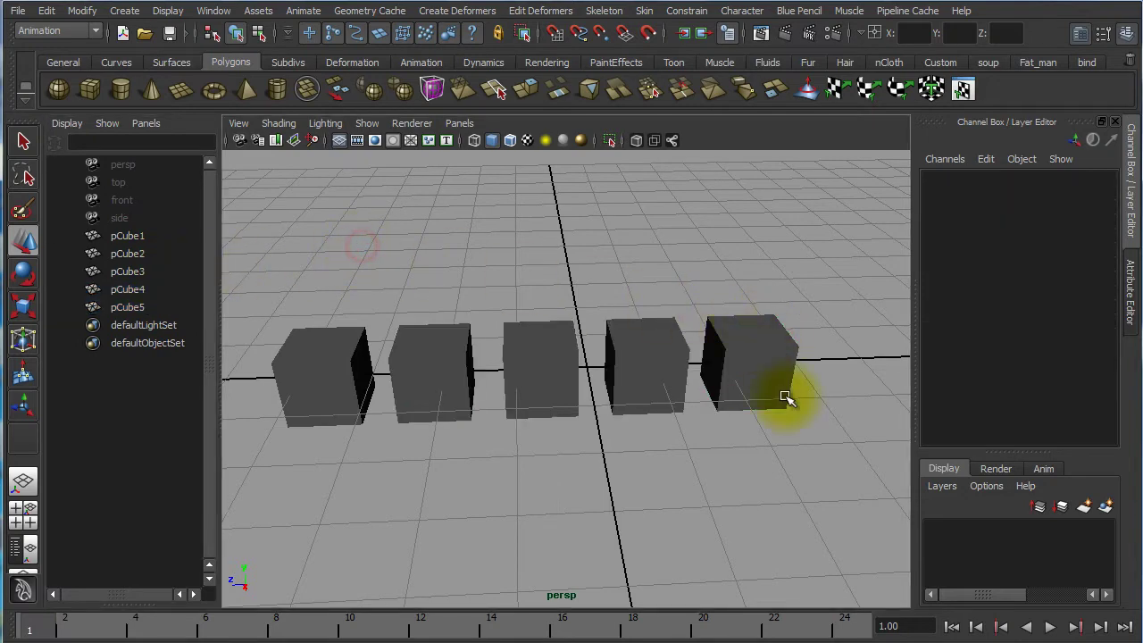
right_click_drag(786, 390, 633, 412, "alt")
right_click_drag(450, 398, 601, 413, "alt")
left_click_drag(823, 259, 436, 464)
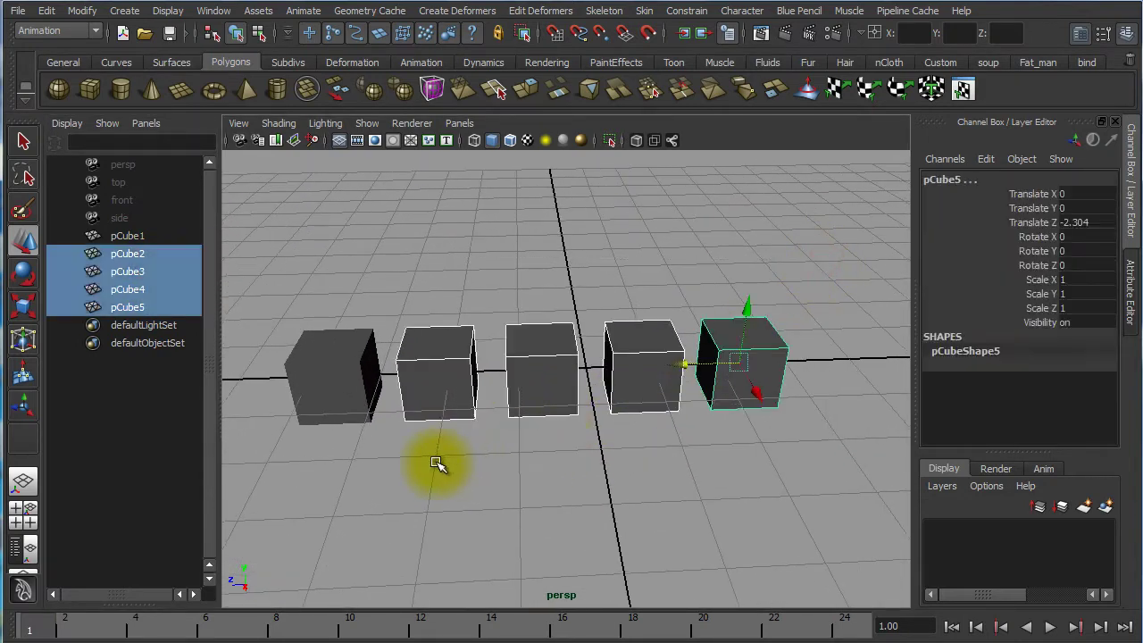
left_click(342, 351, "shift")
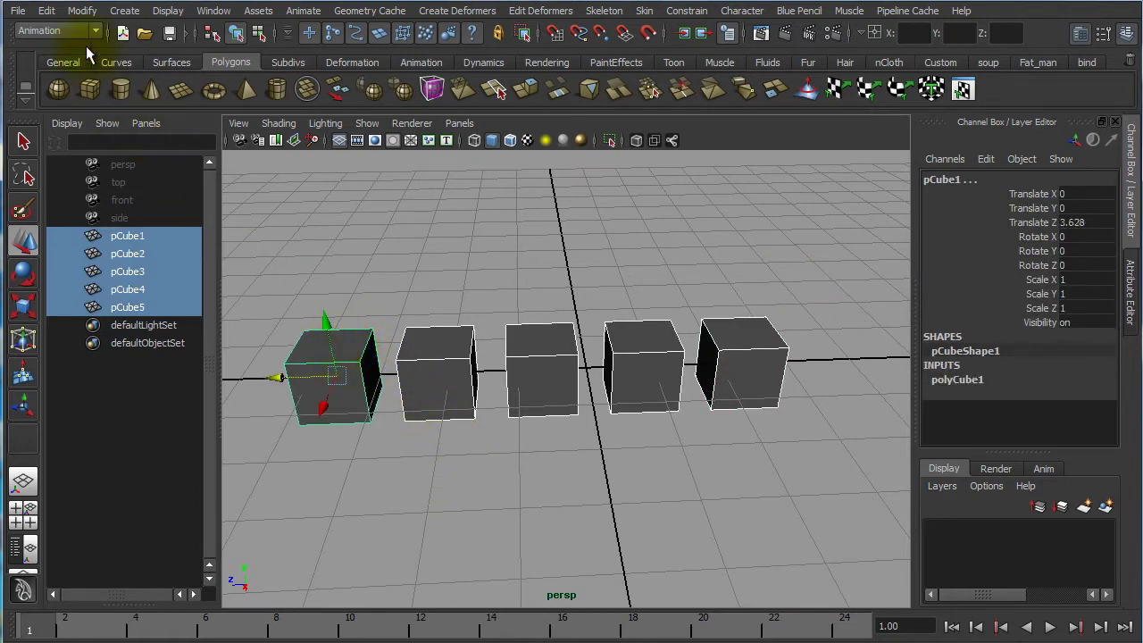
left_click(47, 13)
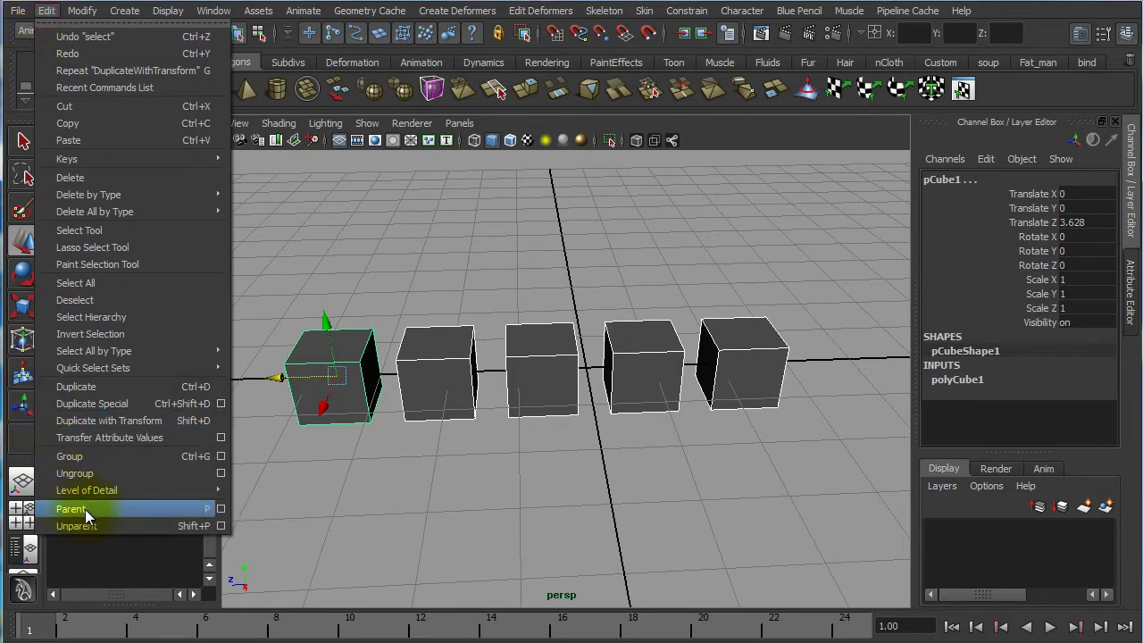
left_click(181, 510)
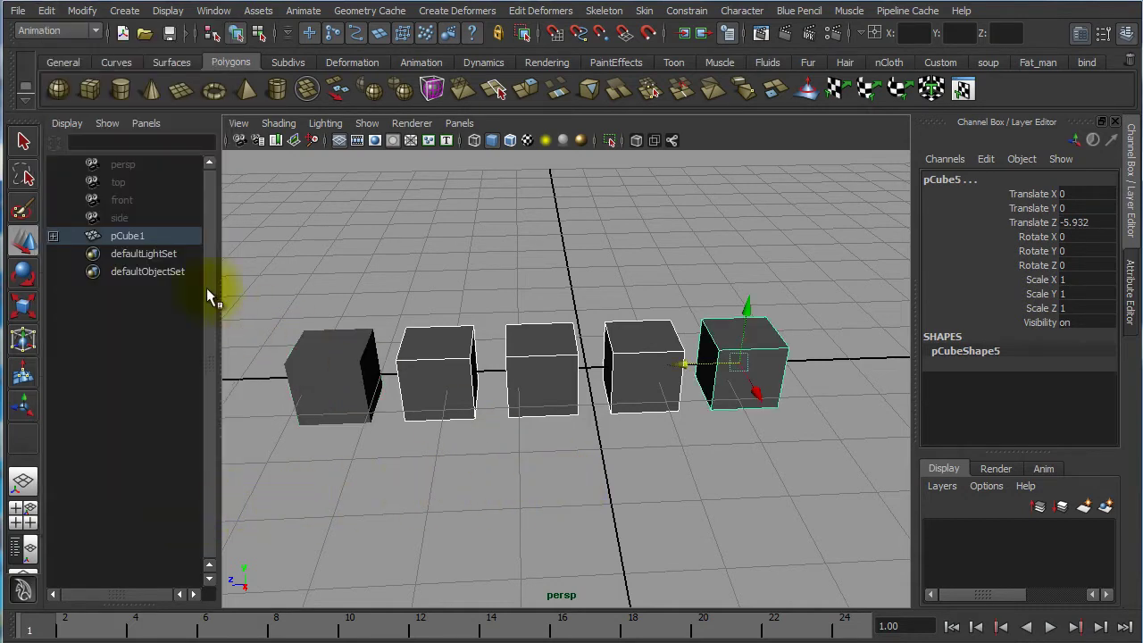
Step: Expand pCube1's hierarchy and select the parent and its child cubes one by one to examine the parenting
left_click(152, 237)
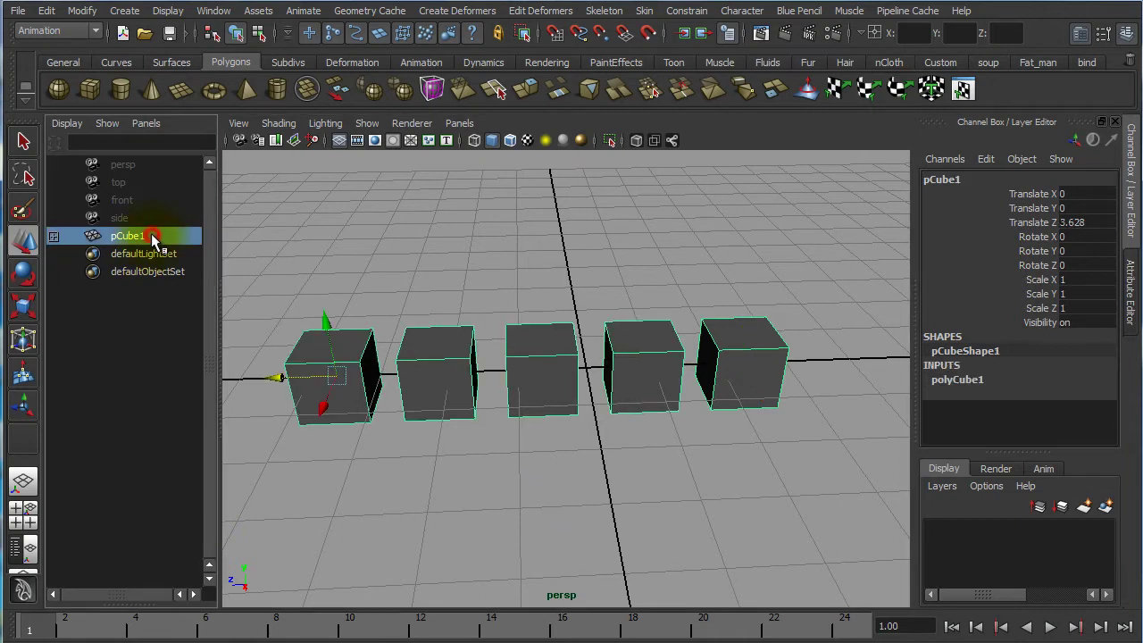
left_click(52, 238)
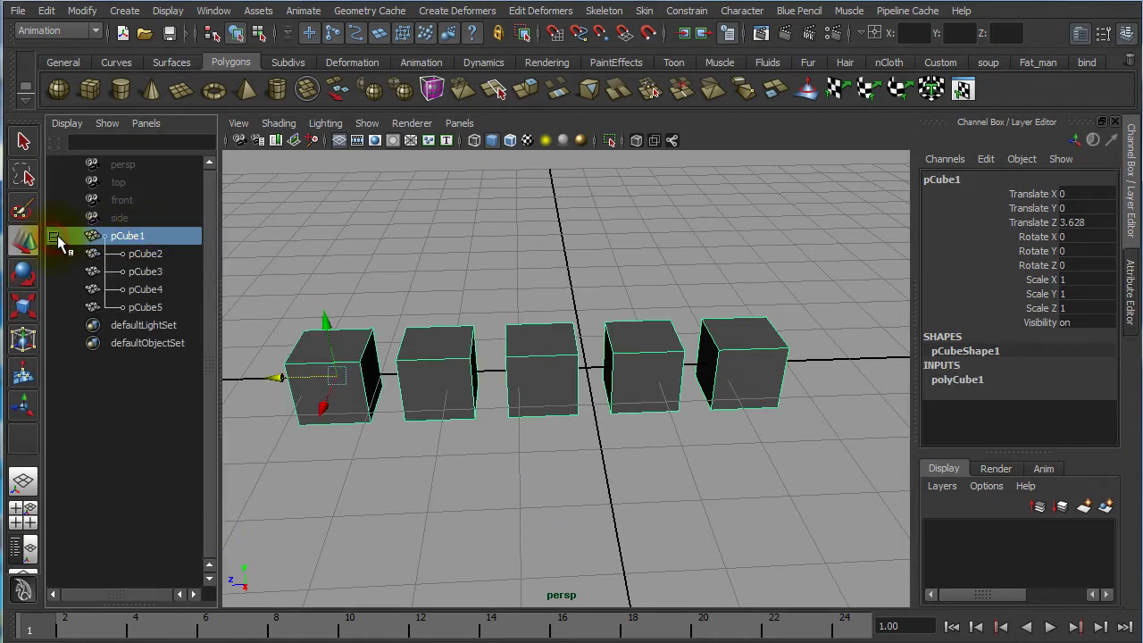
left_click(170, 255)
left_click(163, 270)
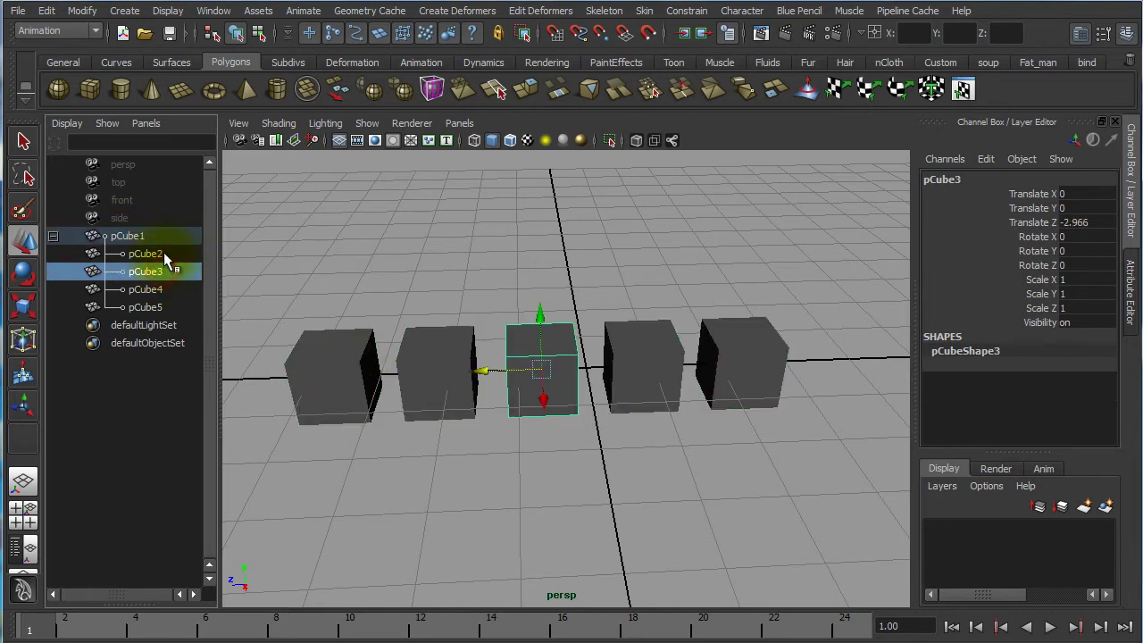
left_click(163, 252)
left_click(164, 270)
left_click(163, 290)
left_click(165, 307)
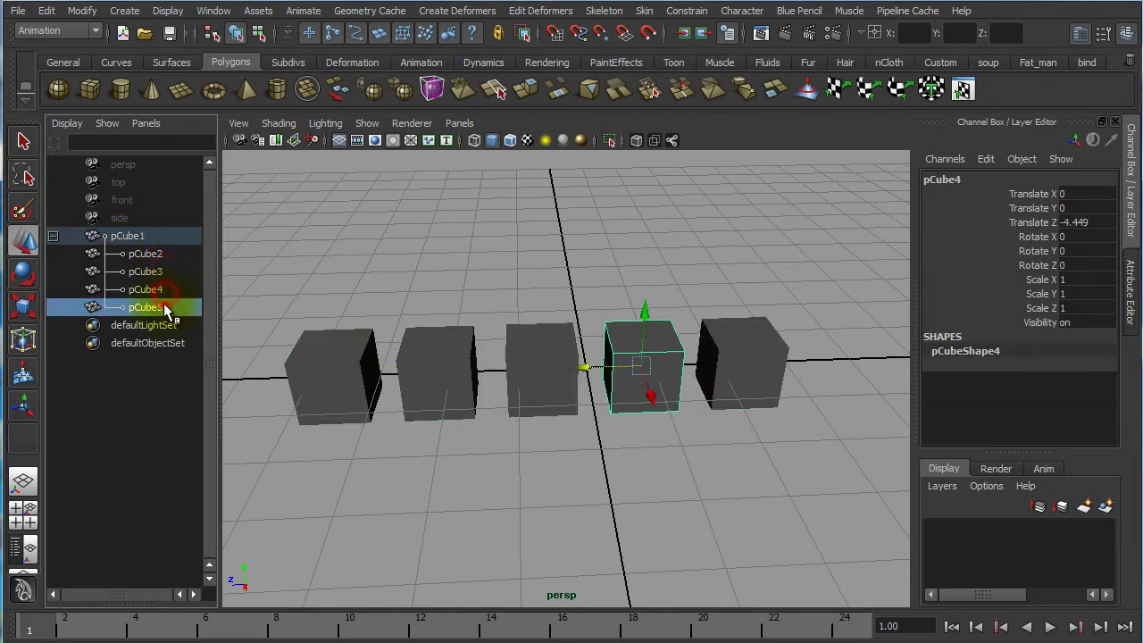
left_click(366, 500)
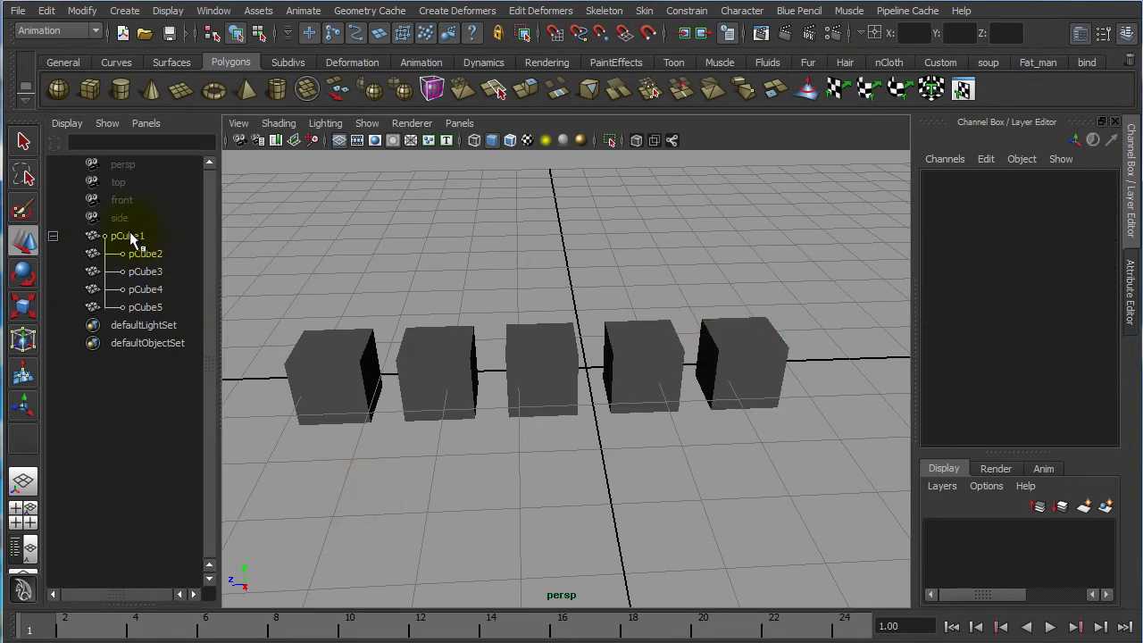
Step: Raise the parent cube pCube1 together with its children to about 0.31 on Y, and clear the selection
left_click(132, 239)
left_click_drag(327, 327, 375, 302)
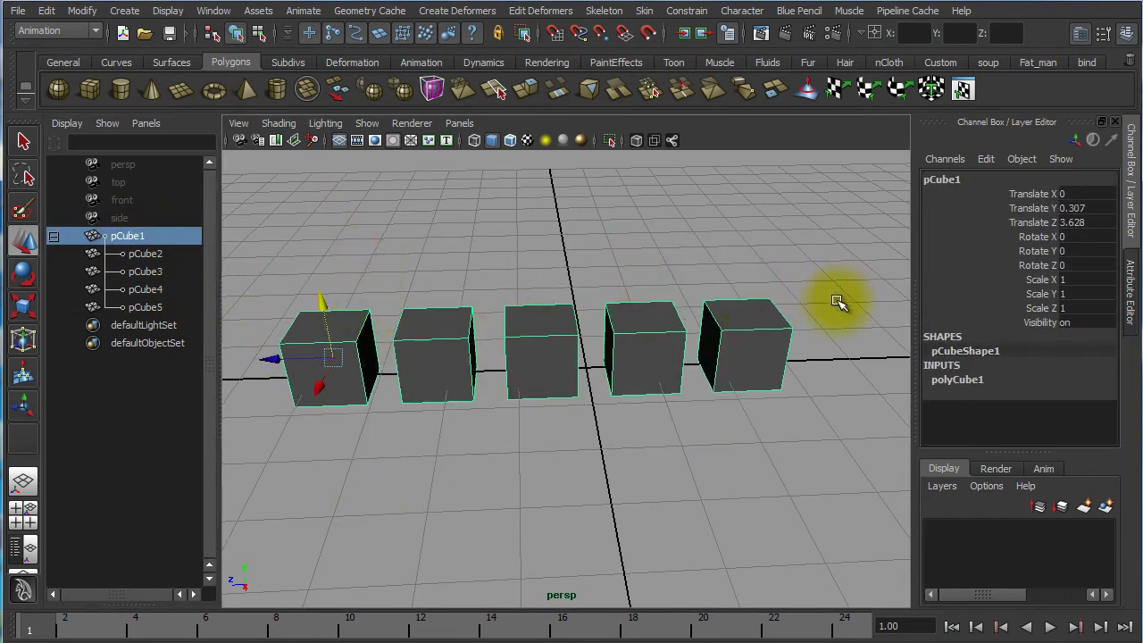
left_click(791, 268)
left_click_drag(805, 271, 409, 388)
left_click(525, 477)
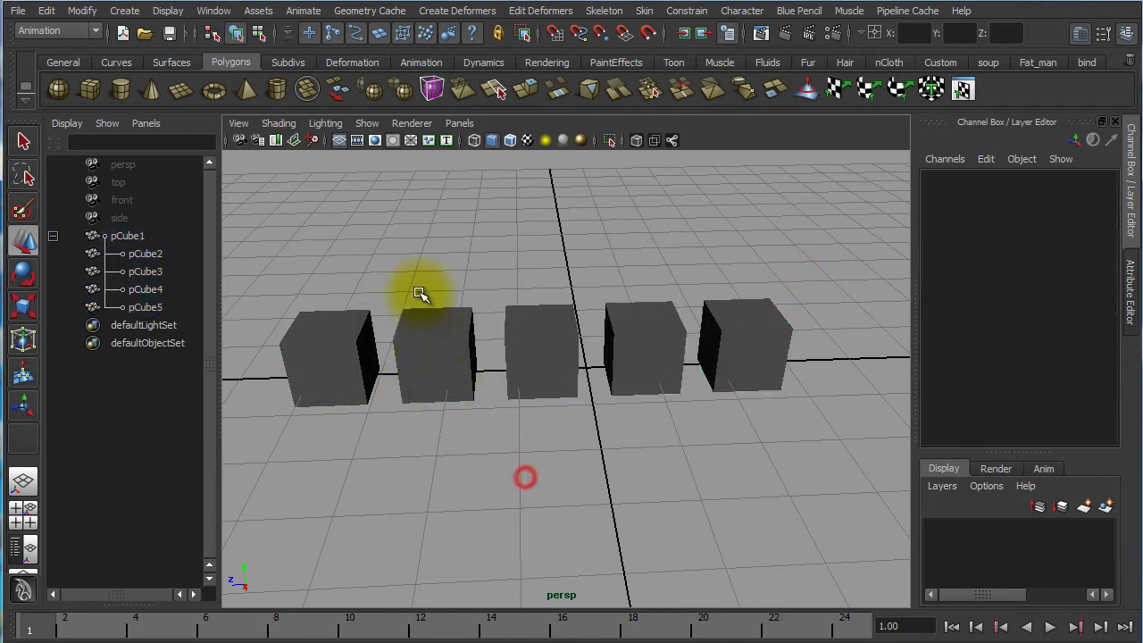
Step: Lower the child cubes individually on Y: pCube2 to about -0.21, pCube3 to -0.46, pCube4 to -0.30 and pCube5 to -0.18
left_click(416, 326)
left_click_drag(432, 305, 438, 316)
left_click(541, 316)
left_click_drag(541, 316, 537, 340)
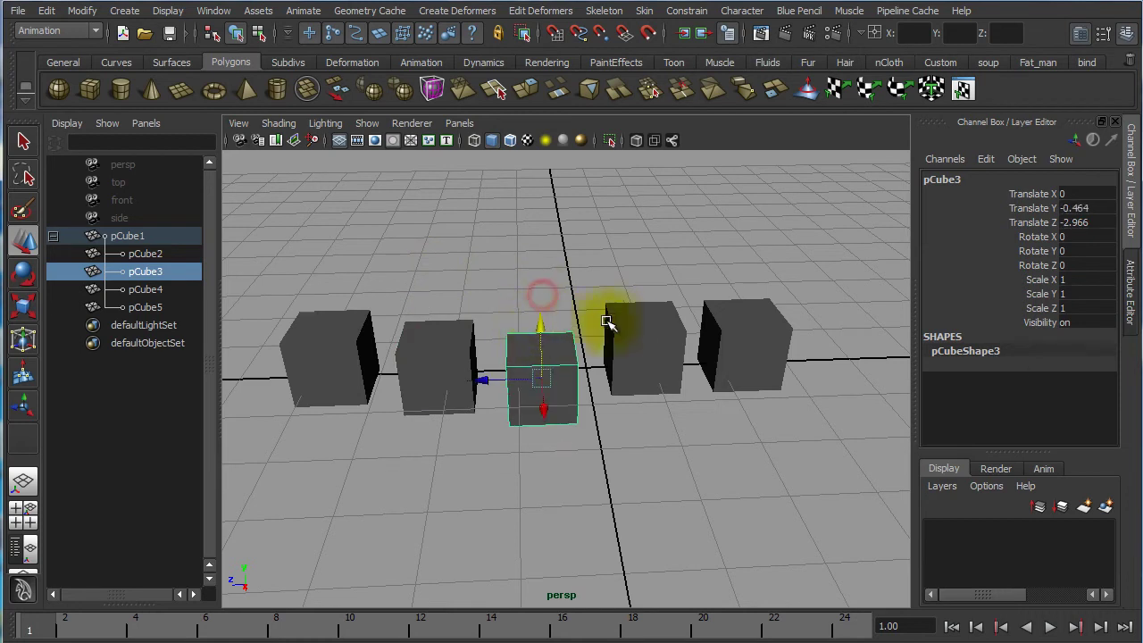
left_click(631, 317)
left_click_drag(646, 290, 648, 306)
left_click(738, 309)
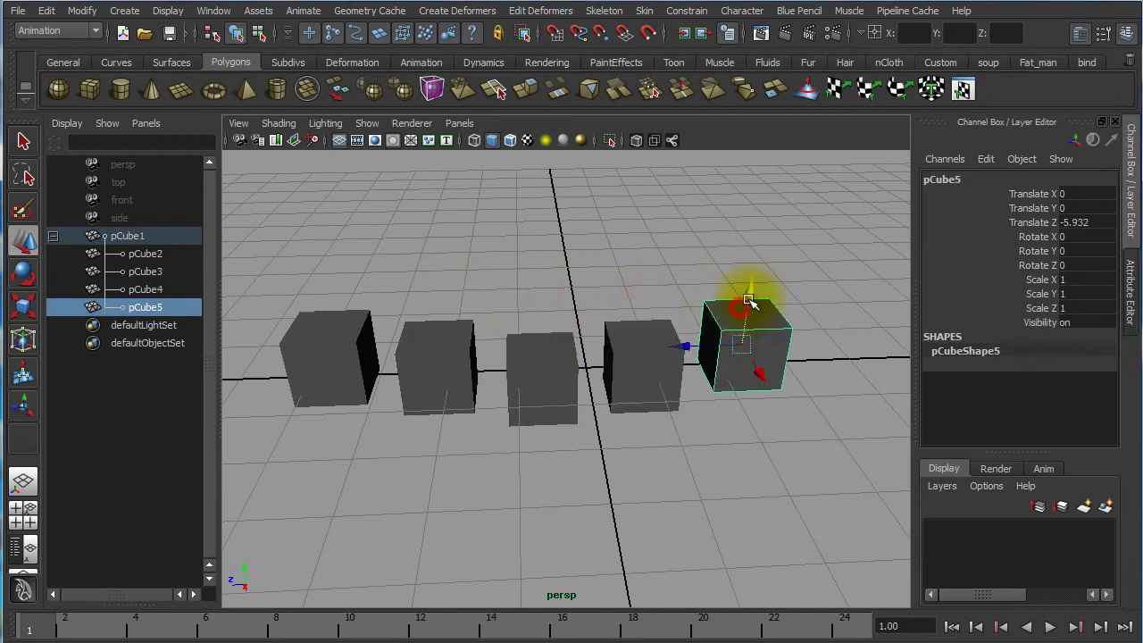
mouse_move(753, 298)
left_mouse_down()
mouse_move(753, 319)
mouse_move(755, 309)
left_mouse_up()
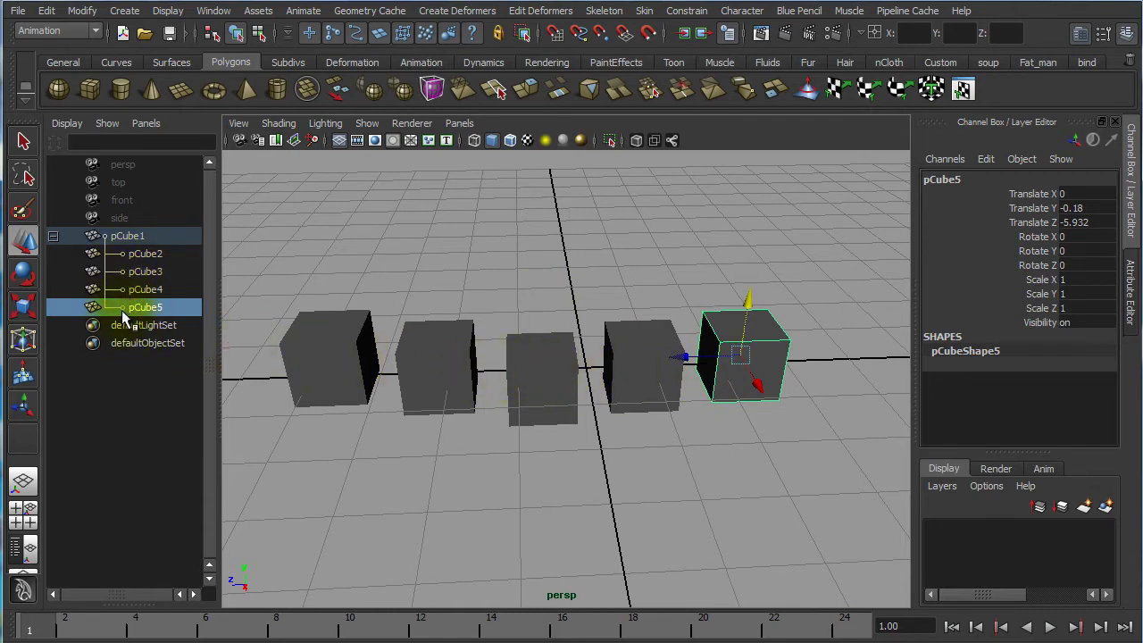
Step: Move the parent pCube1 to about 0.27 on Y and its child pCube2 alone to about -0.27 on Y
middle_click_drag(125, 304, 125, 260)
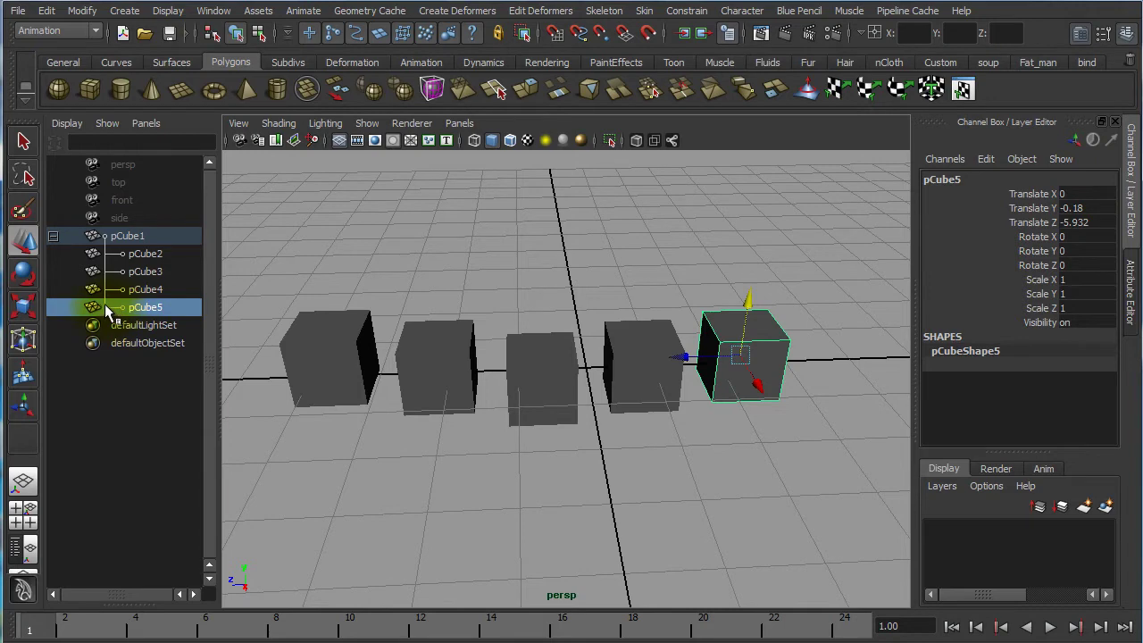
left_click(114, 236)
left_click_drag(321, 306, 370, 291)
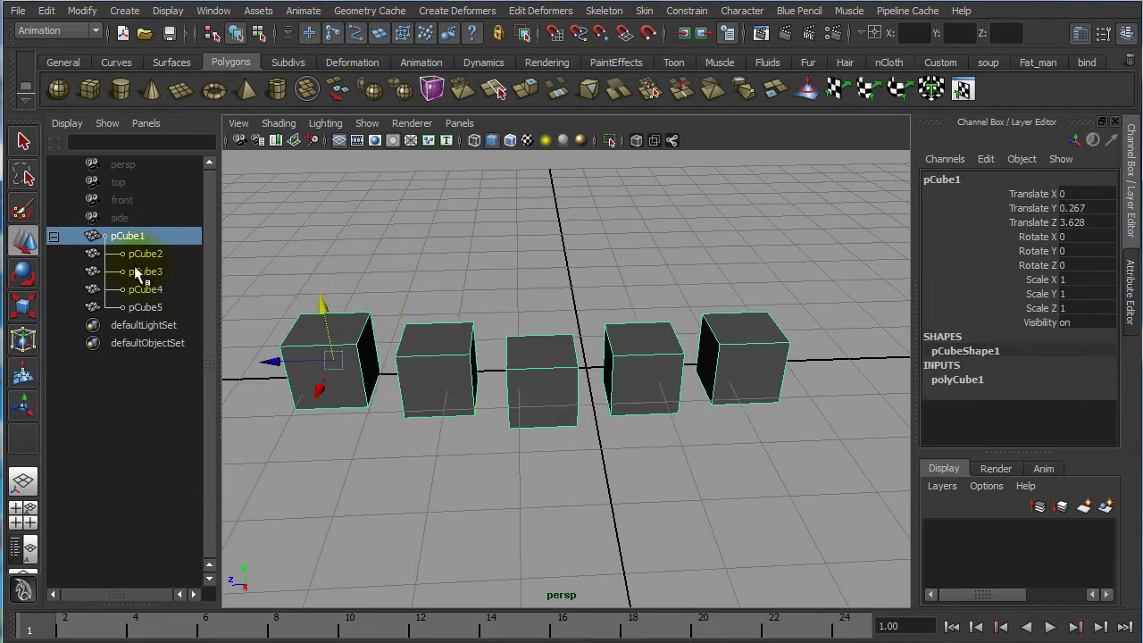
left_click(143, 254)
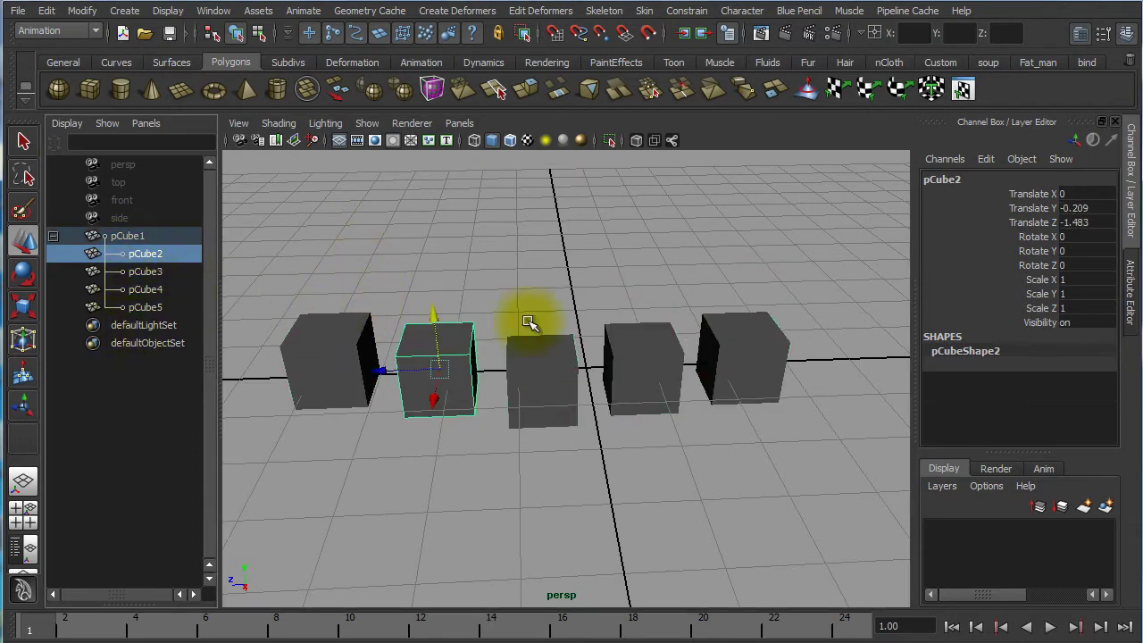
mouse_move(434, 316)
left_mouse_down()
mouse_move(438, 345)
mouse_move(438, 320)
left_mouse_up()
left_click_drag(597, 504, 577, 485, "alt")
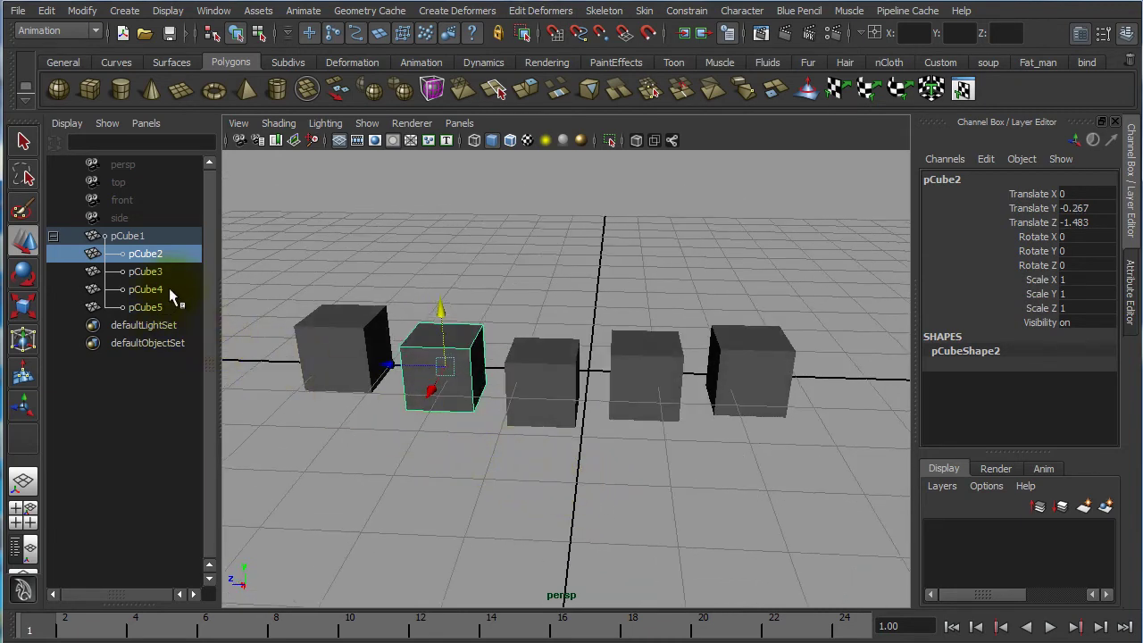
Step: Parent pCube4 and pCube5 under pCube3 and expand pCube3's hierarchy
left_click(146, 289)
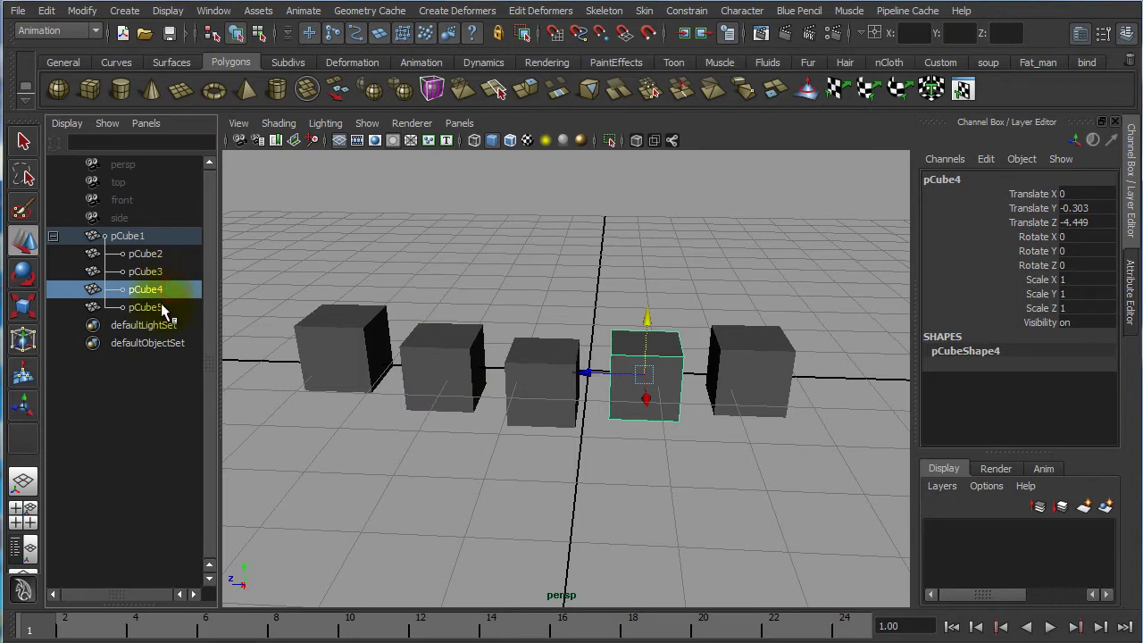
left_click(161, 308, "shift")
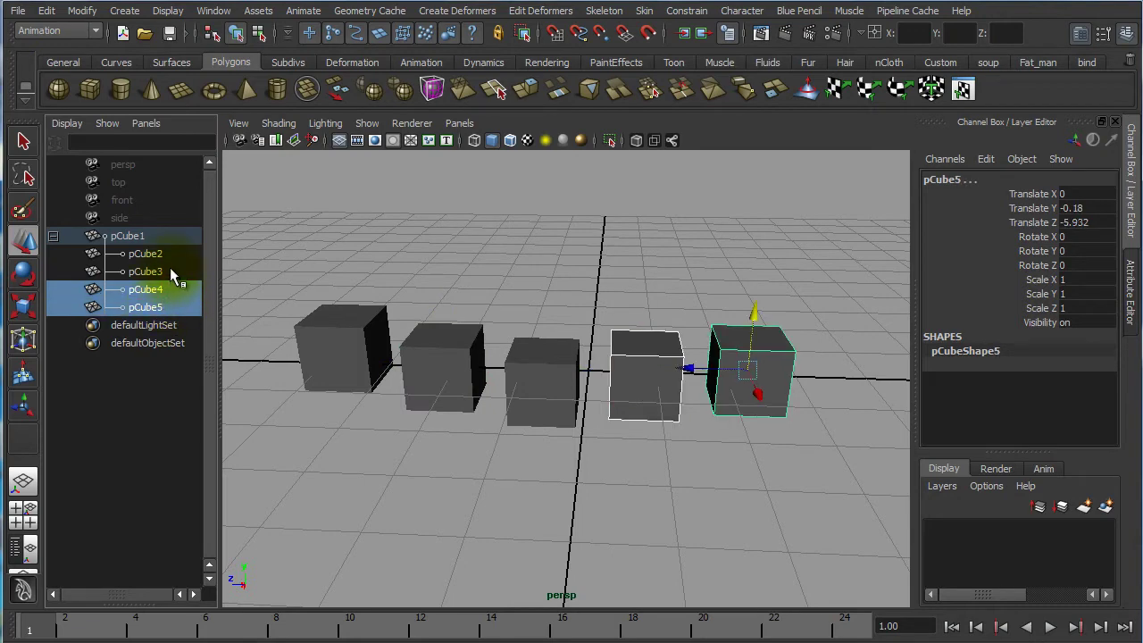
left_click(170, 270, "shift")
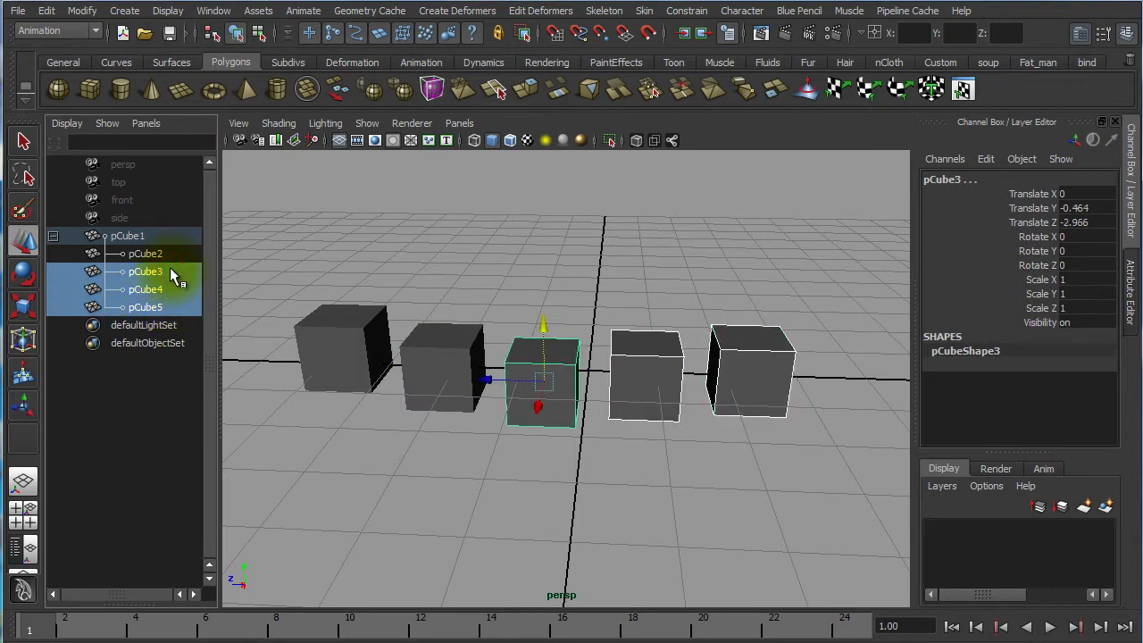
left_click_drag(169, 271, 577, 365)
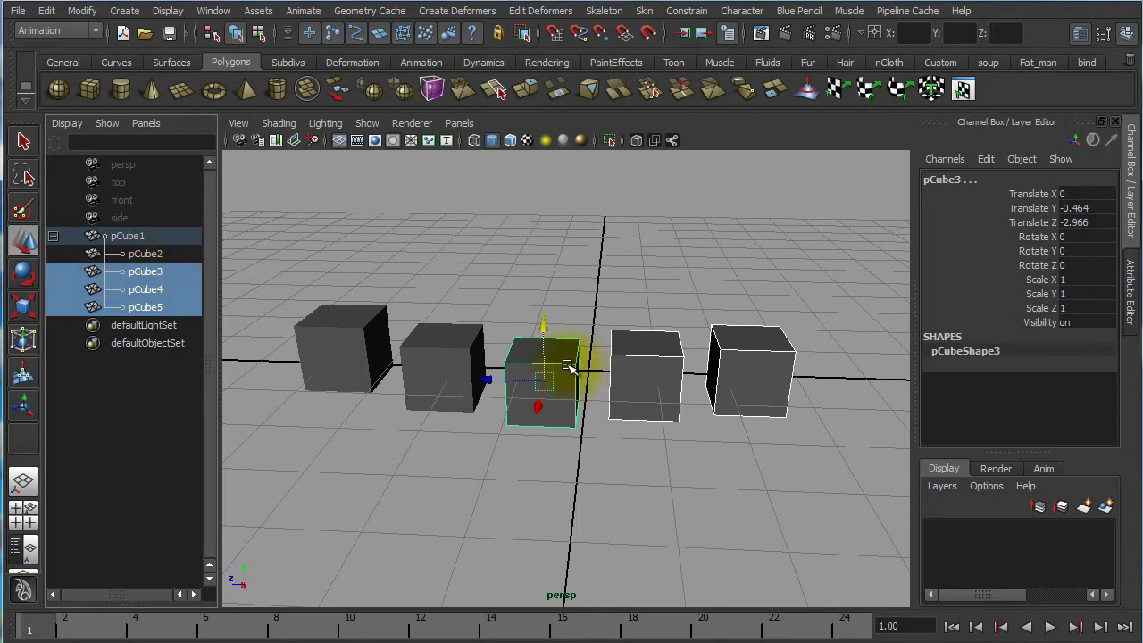
left_click(47, 10)
left_click(116, 510)
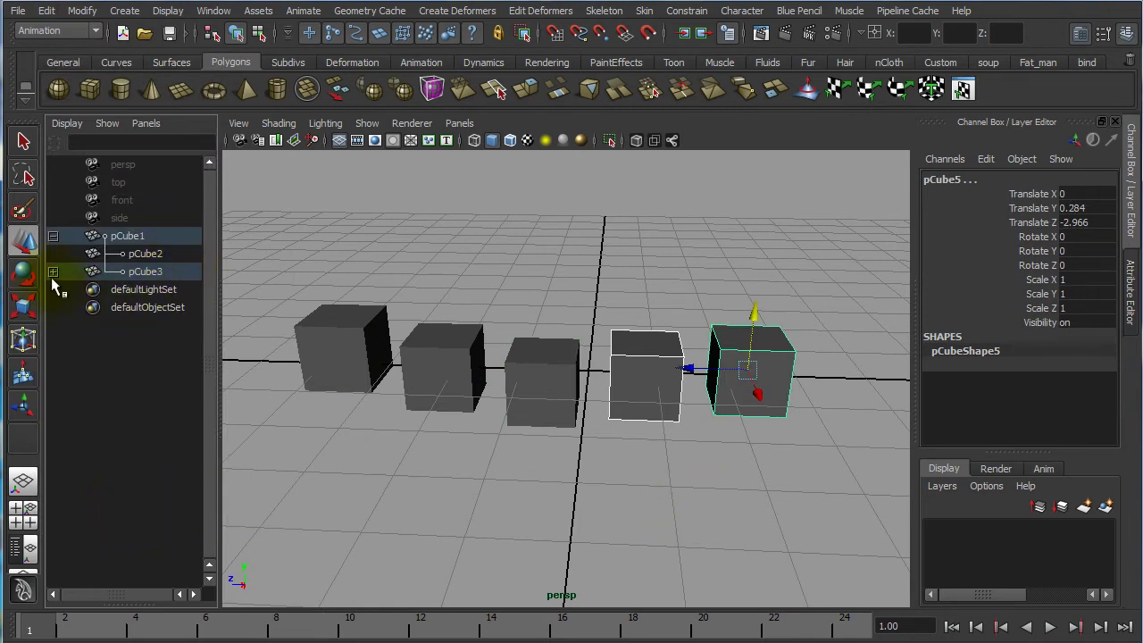
left_click(52, 272)
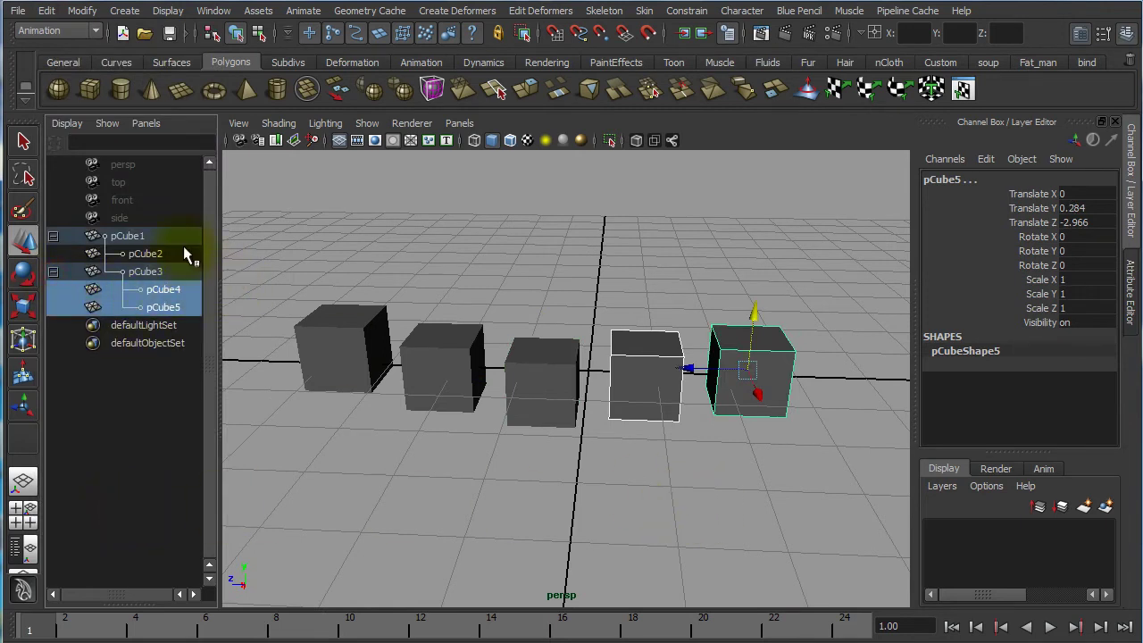
Step: Lower pCube5 slightly and pCube4 to about -0.12 on Y, each on its own, and select their parent pCube3
left_click(179, 290)
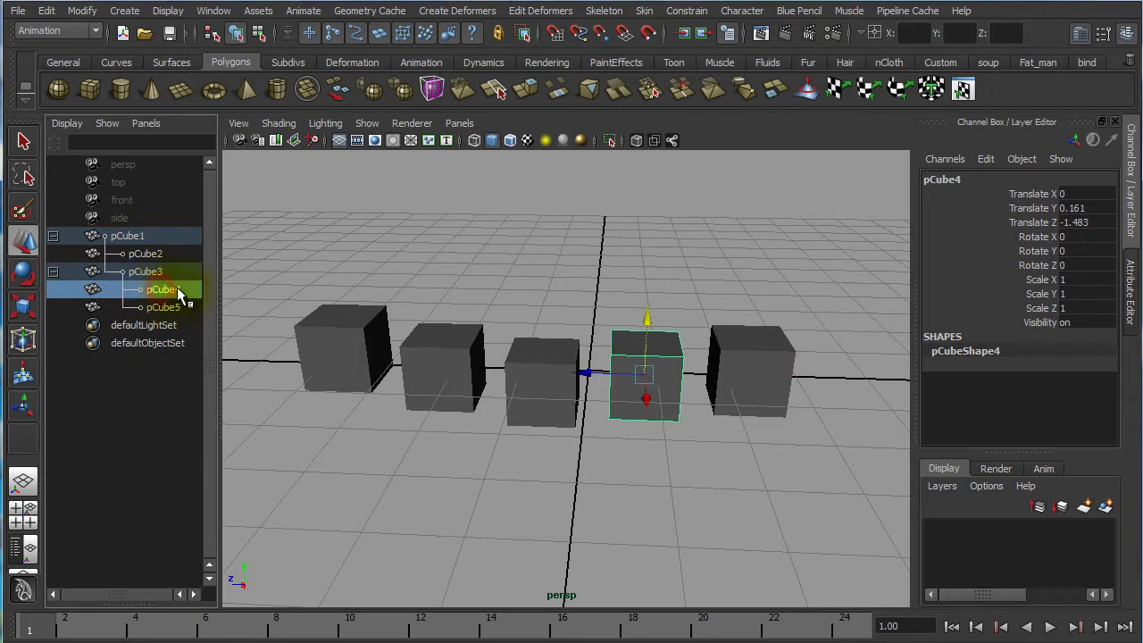
middle_click_drag(182, 290, 177, 304)
left_click(176, 305)
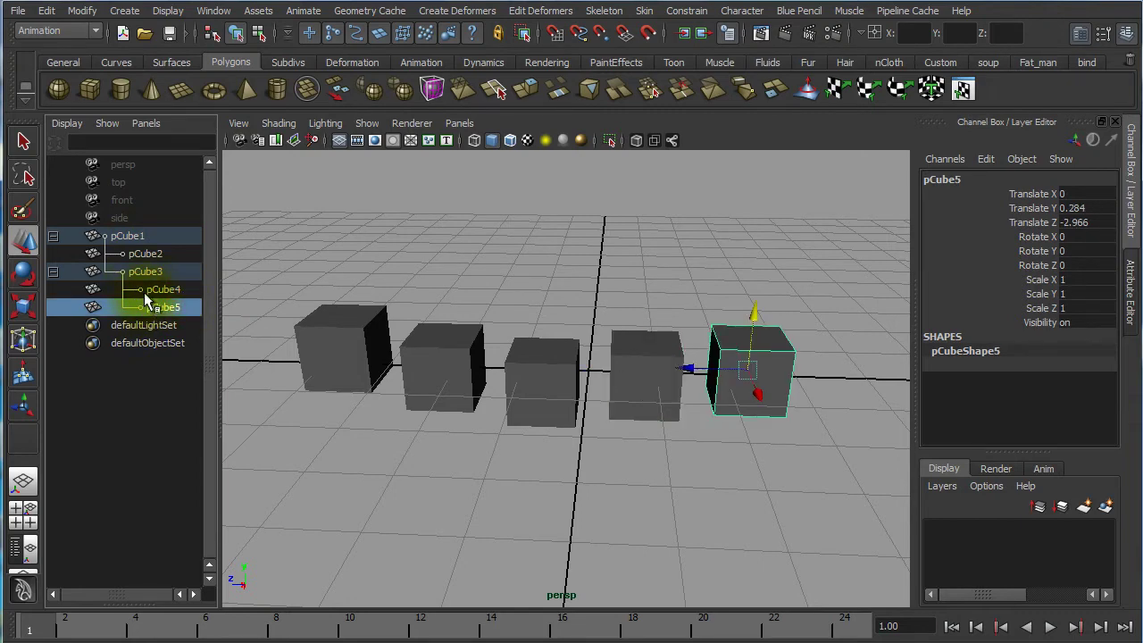
left_click_drag(755, 314, 647, 312)
left_click(650, 354)
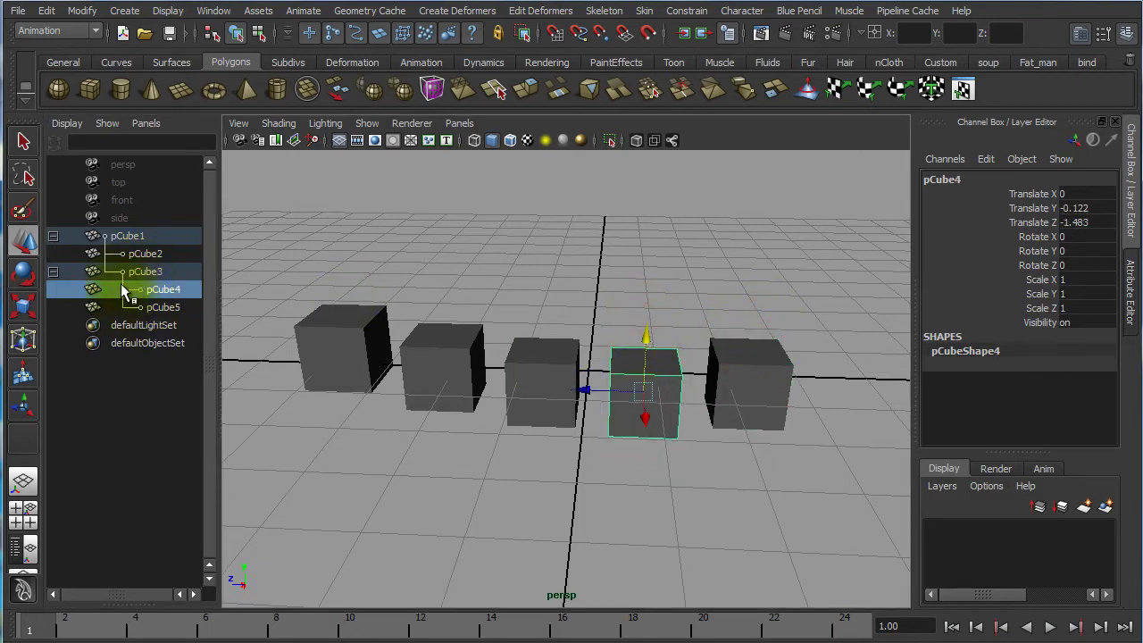
left_click(149, 273)
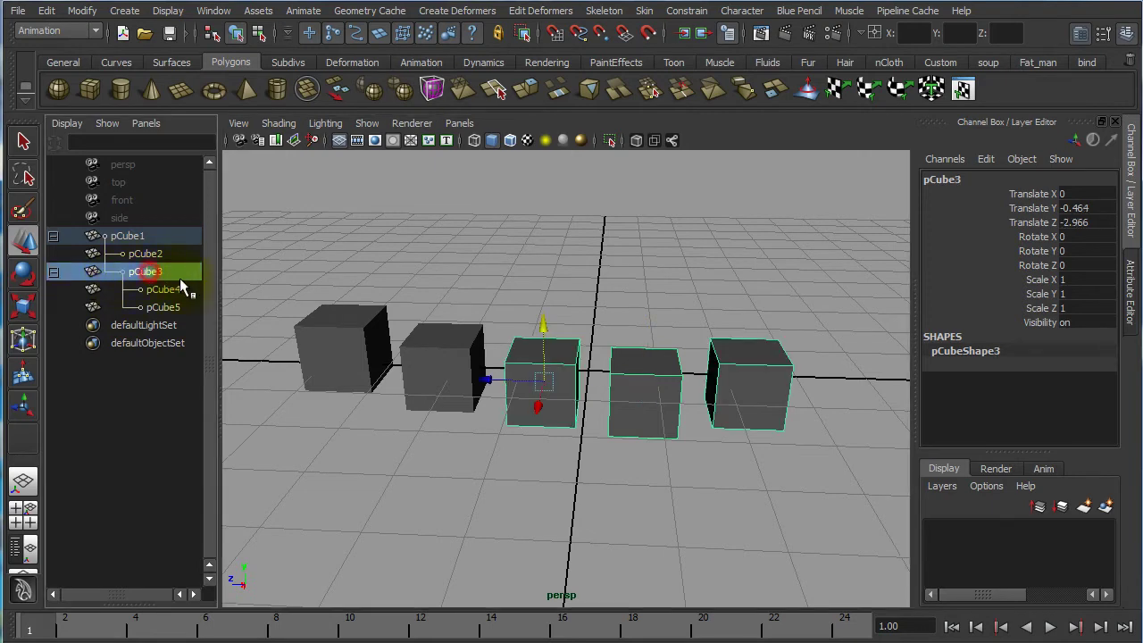
Step: Lower pCube3 with its children to about -0.495 on Y and raise pCube2 alone to about -0.233 on Y
left_click_drag(544, 322, 591, 277)
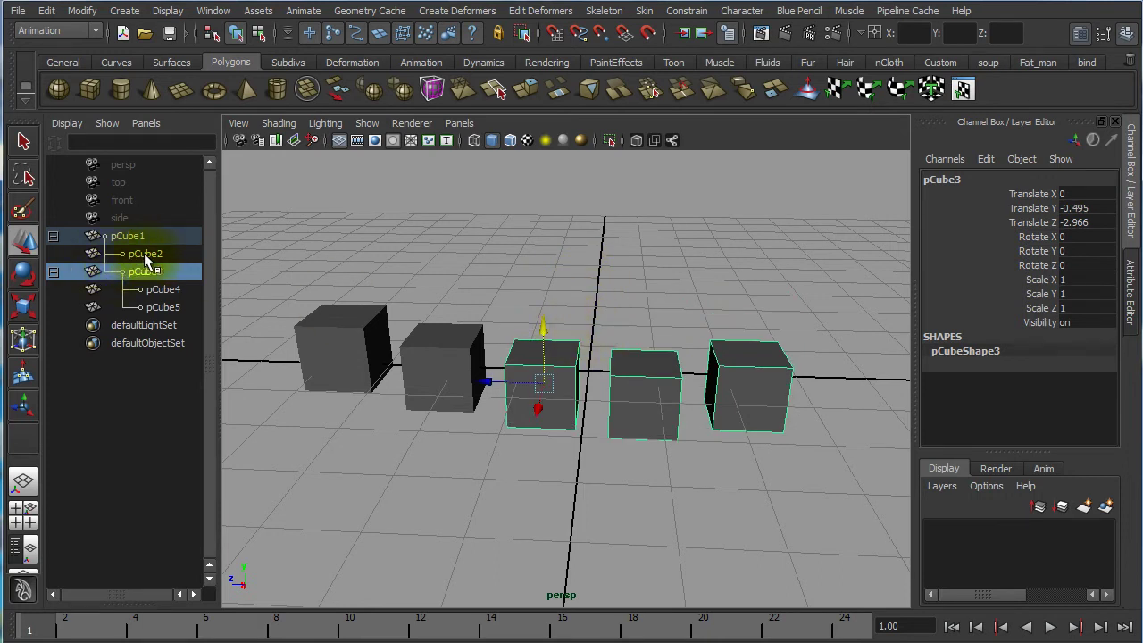
left_click(144, 254)
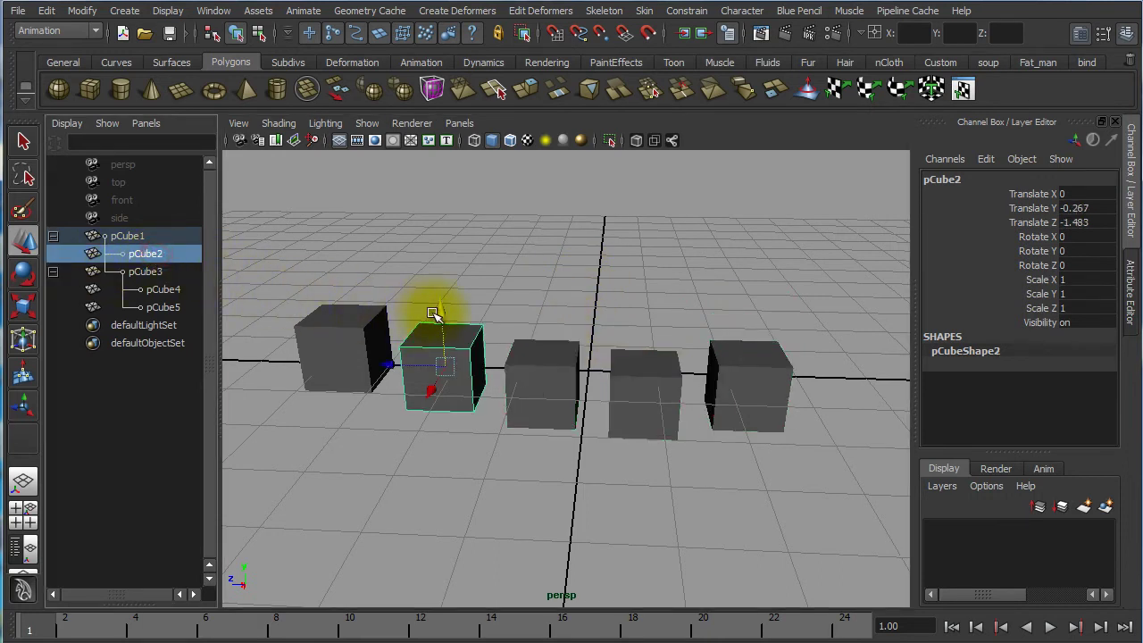
left_click_drag(437, 322, 408, 319)
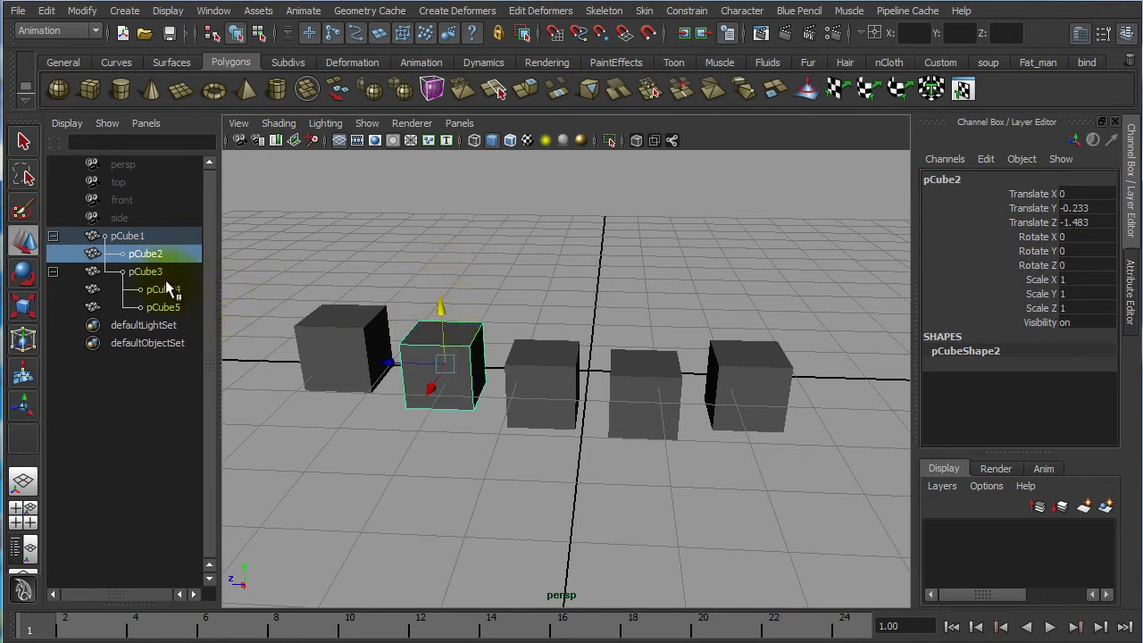
left_click(150, 272)
mouse_move(545, 324)
left_mouse_down()
mouse_move(548, 335)
mouse_move(551, 325)
left_mouse_up()
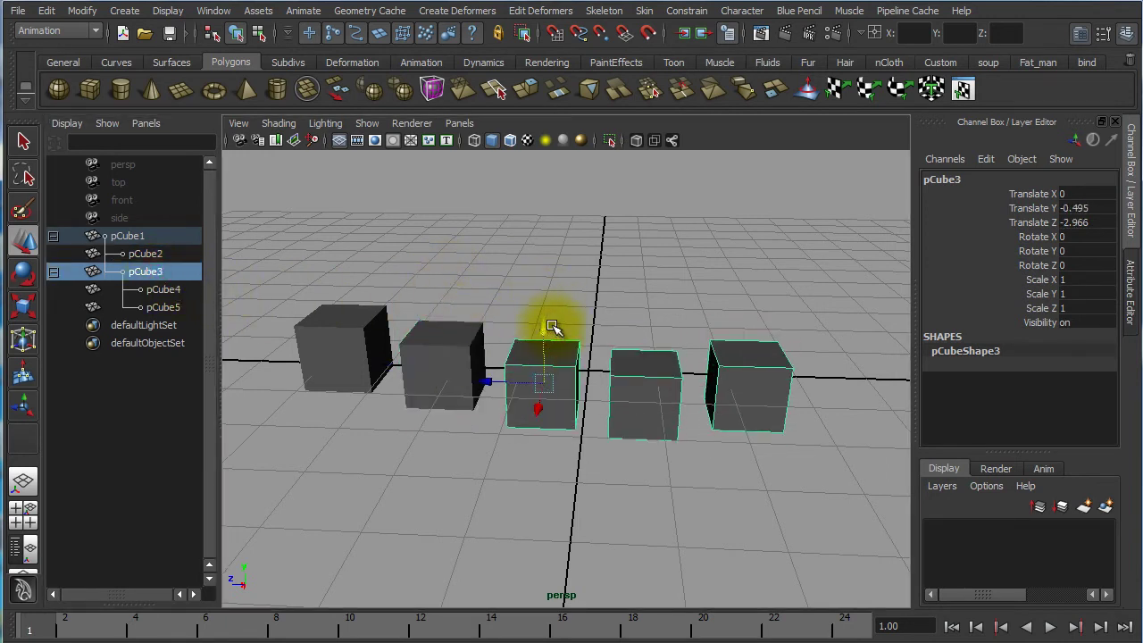
Step: Raise the top parent pCube1 with its whole hierarchy to about 0.596 on Y
left_click(127, 236)
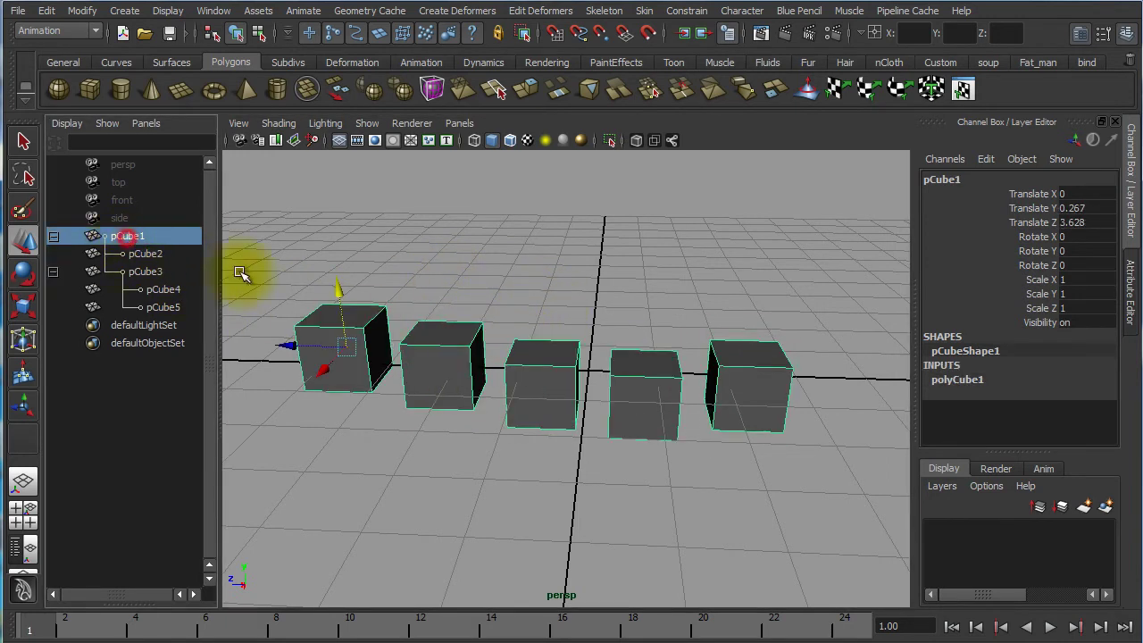
left_click_drag(332, 286, 360, 270)
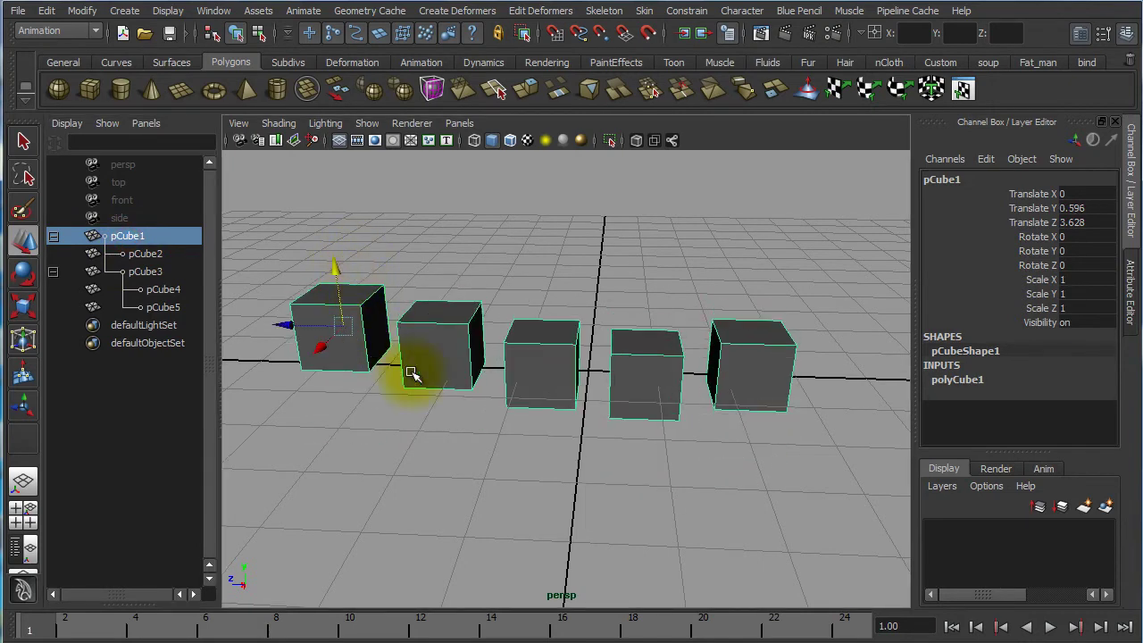
left_click_drag(535, 481, 420, 447, "alt")
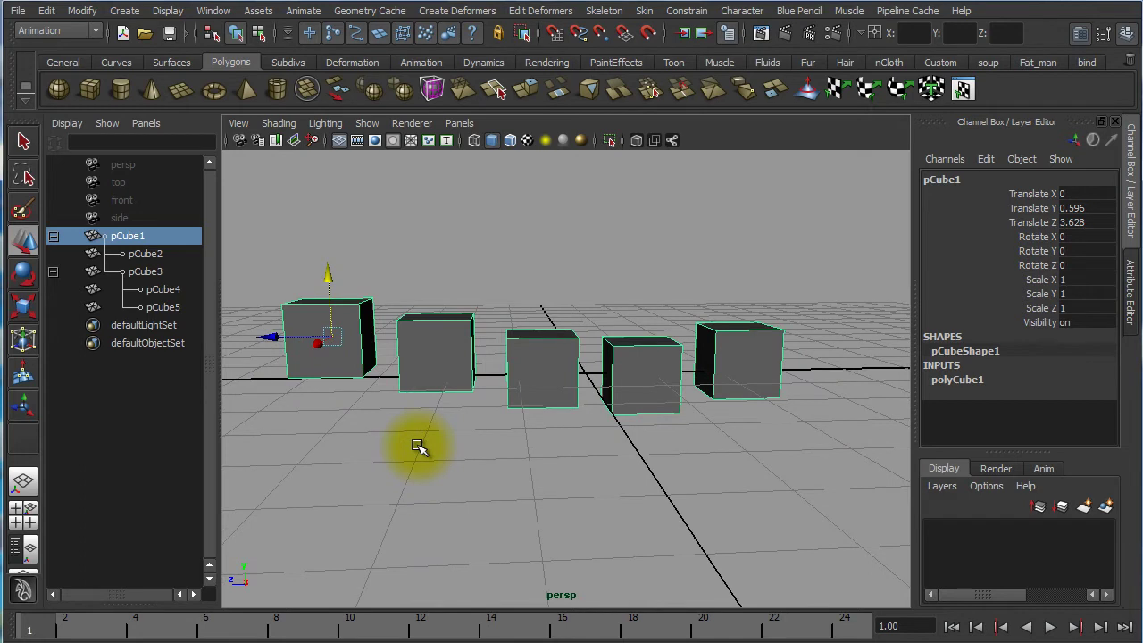
Step: Undo the cube moves and all parenting back to the aligned row of five separate, unparented cubes
key("ctrl+z")
key("ctrl+z")
key("ctrl+z")
key("ctrl+z")
key("ctrl+z")
key("ctrl+z")
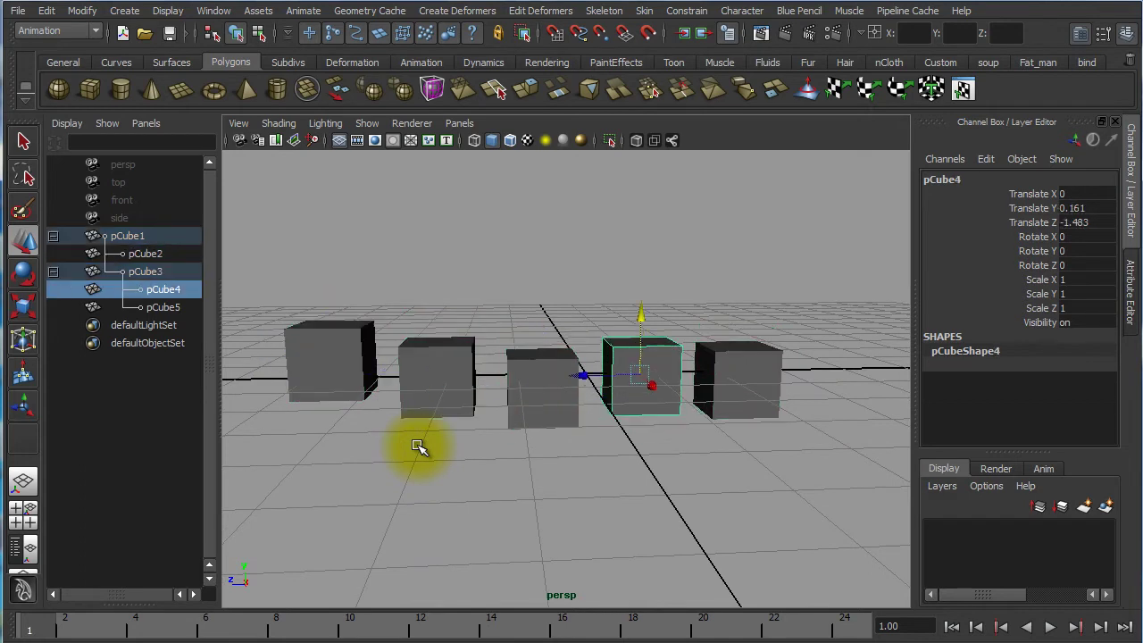
key("ctrl+z")
key("ctrl+z")
key("ctrl+z")
key("ctrl+z")
key("ctrl+z")
key("ctrl+z")
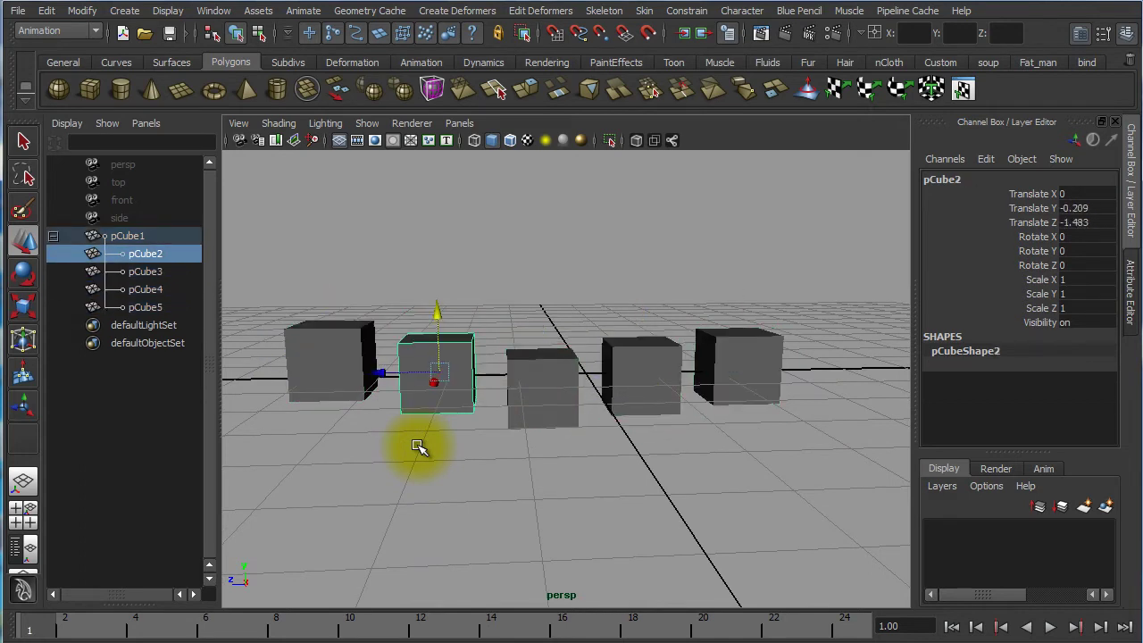
key("ctrl+z")
key("ctrl+z")
key("ctrl+z")
key("ctrl+z")
key("ctrl+z")
key("ctrl+z")
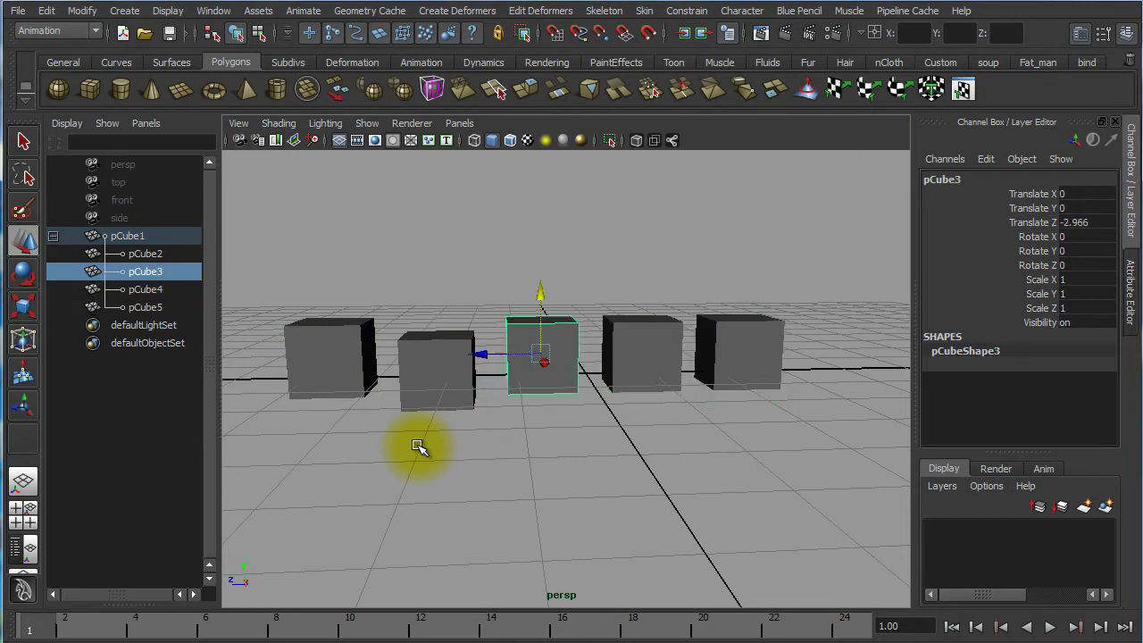
key("ctrl+z")
key("ctrl+z")
key("ctrl+z")
key("ctrl+z")
key("ctrl+z")
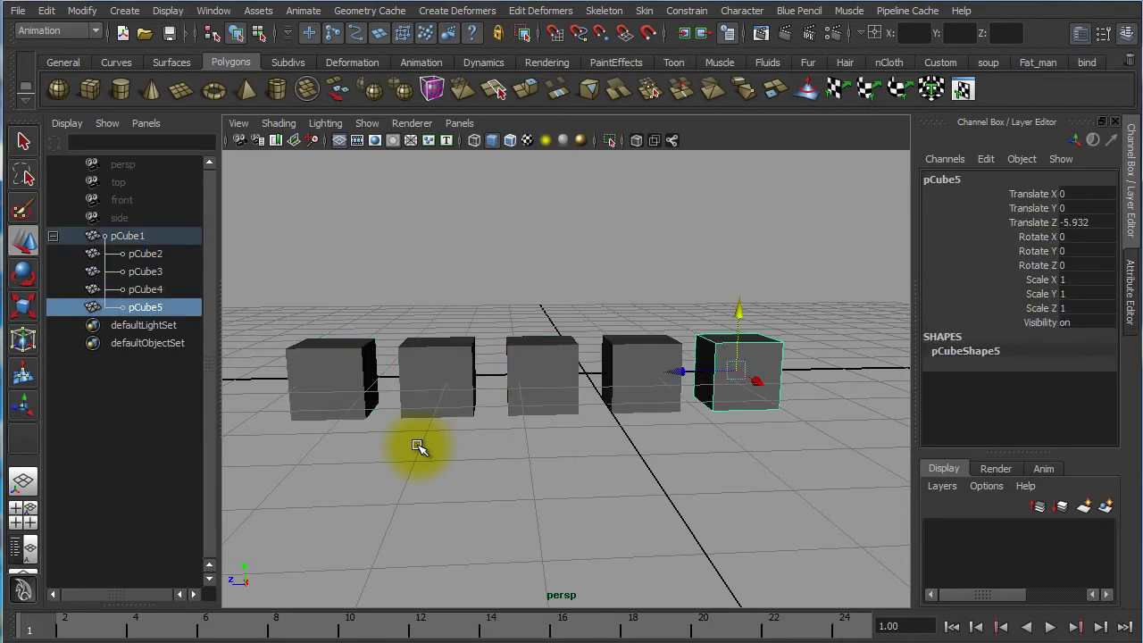
key("ctrl+z")
key("ctrl+z")
key("ctrl+z")
key("ctrl+z")
key("ctrl+z")
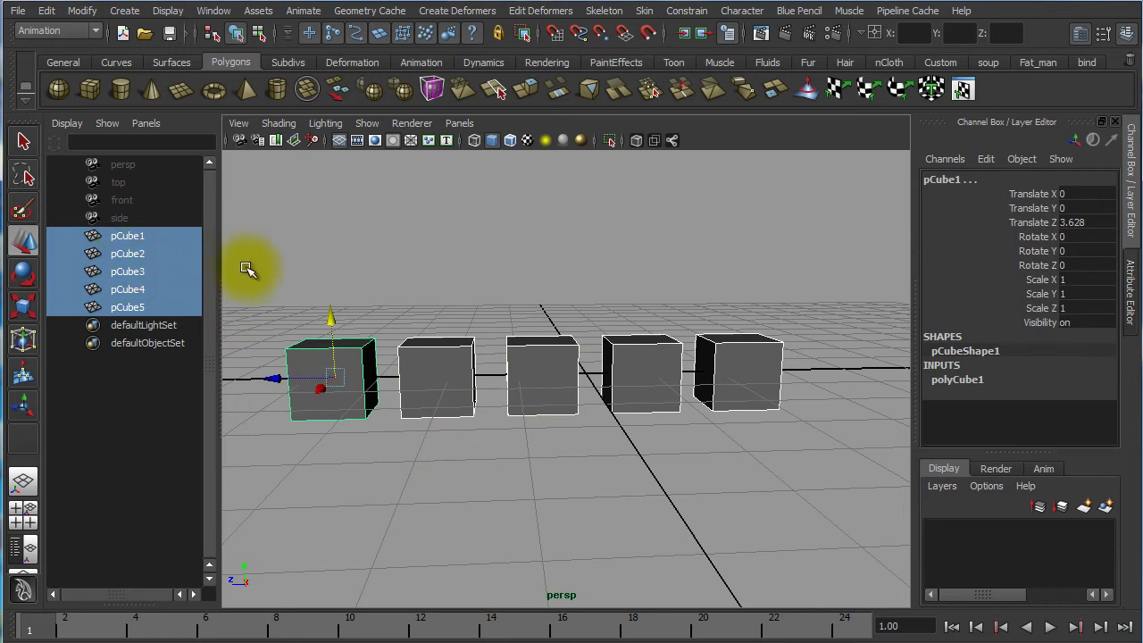
Step: Widen the Outliner and parent pCube2 through pCube5 under pCube1
left_click_drag(218, 272, 352, 273)
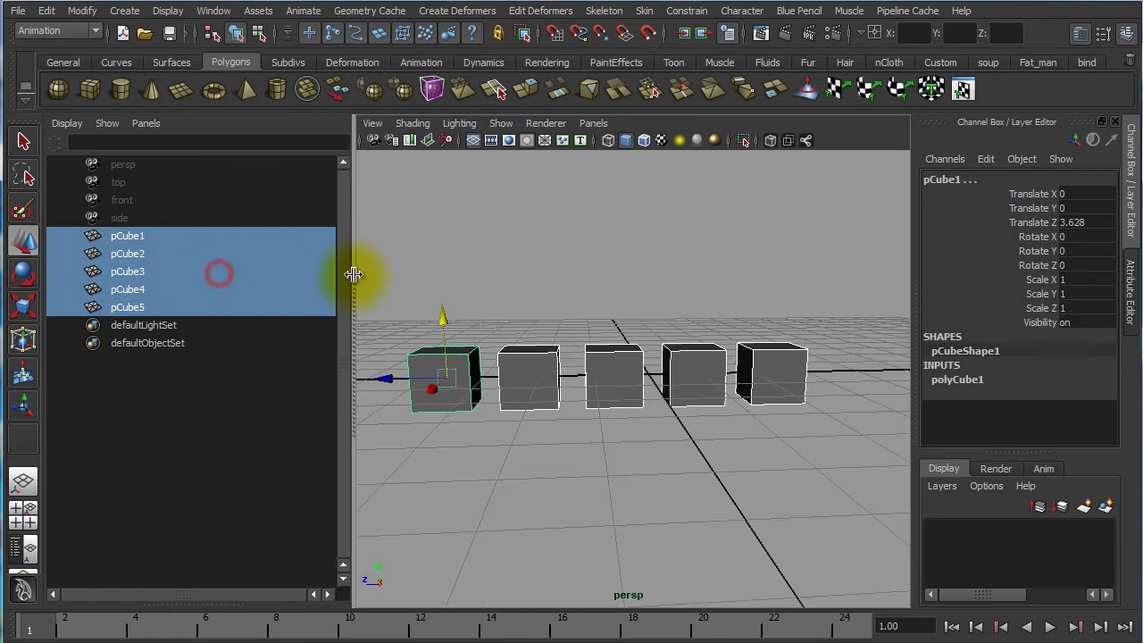
left_click(165, 257)
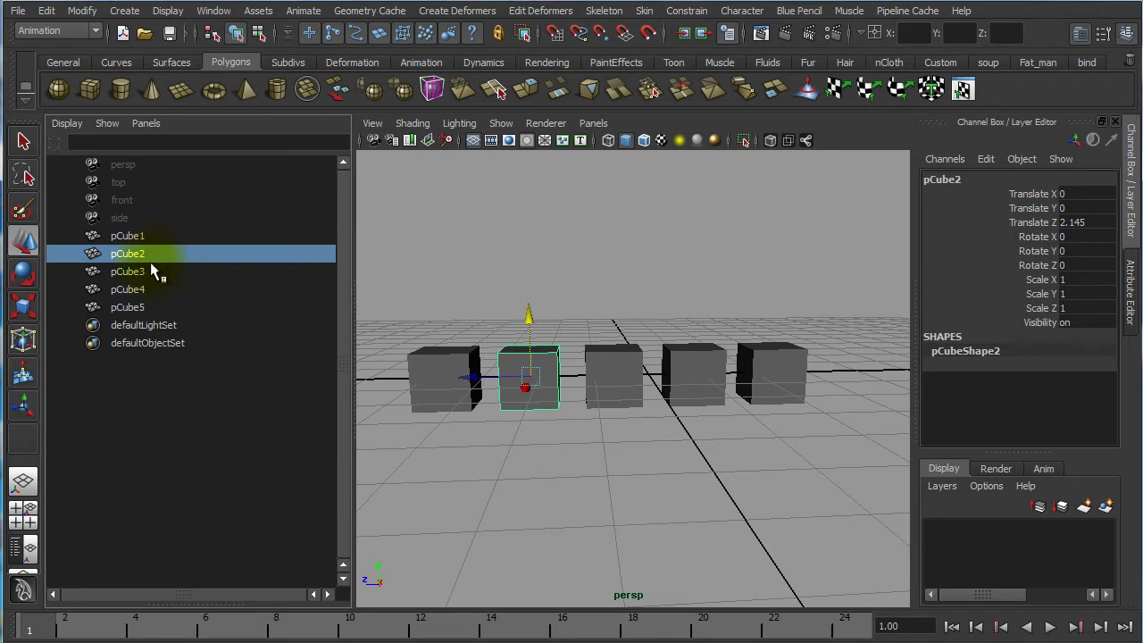
left_click(141, 306, "shift")
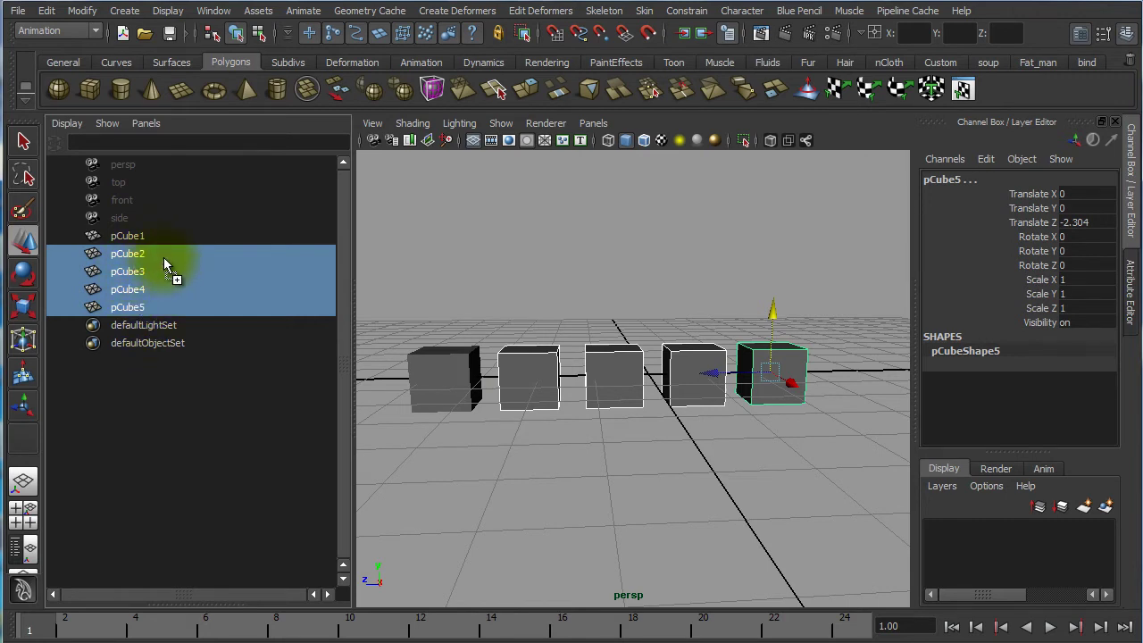
middle_click_drag(163, 257, 166, 238)
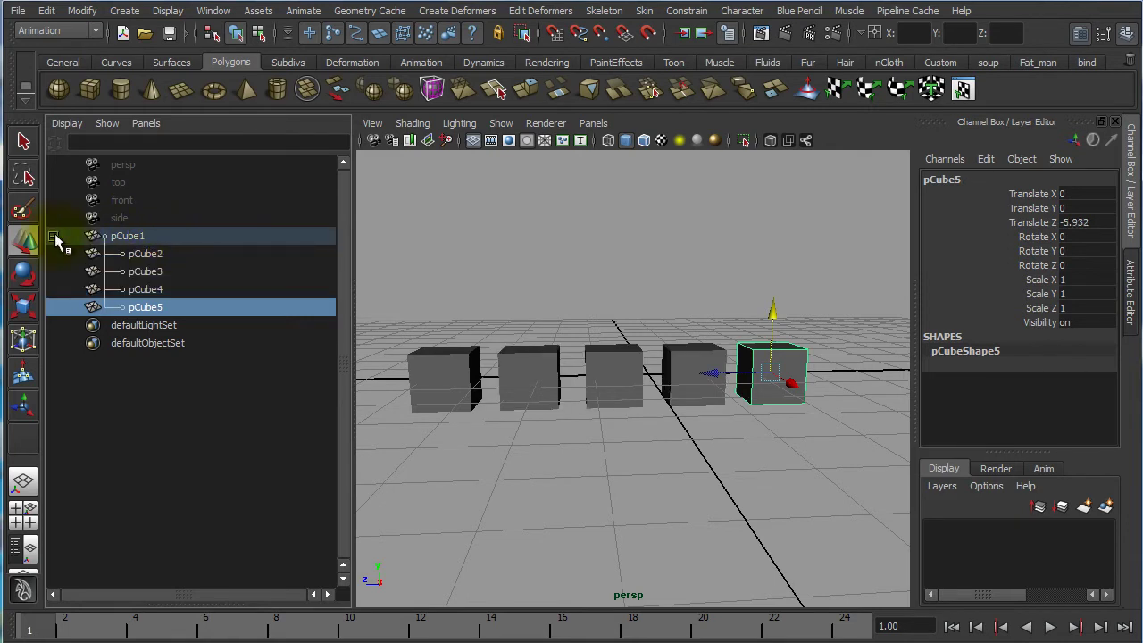
Step: Toggle pCube1's hierarchy display and select the parent pCube1 and its child pCube2 in turn to examine their relationship
left_click(54, 237)
left_click(54, 236)
left_click(170, 236)
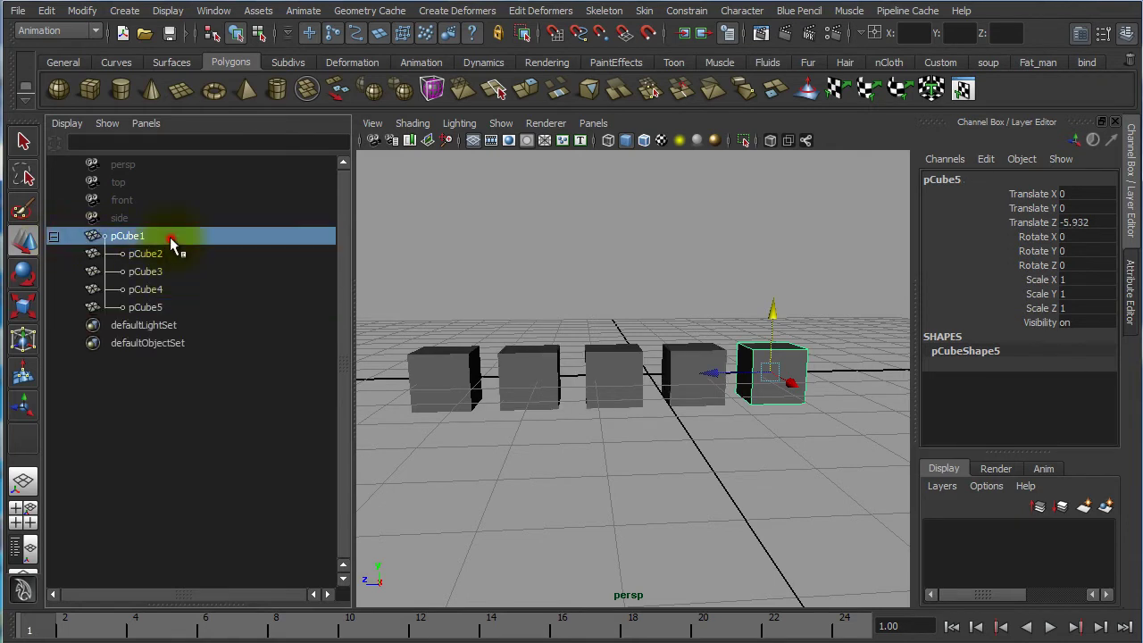
left_click(166, 253)
left_click(147, 235)
left_click(162, 252)
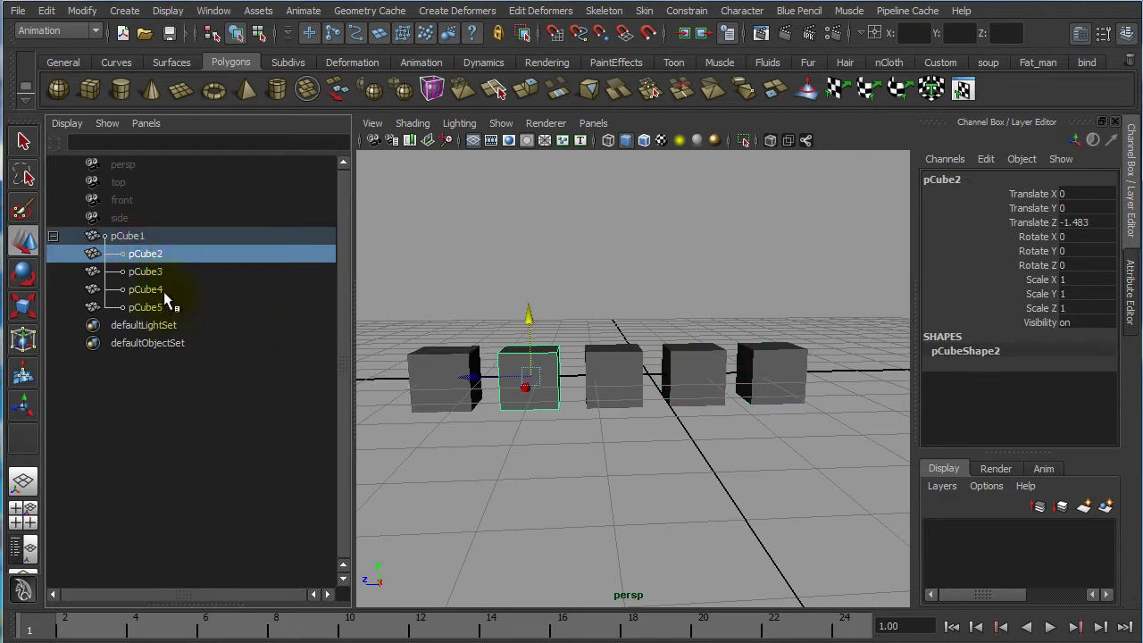
Step: Parent pCube4 and pCube5 under pCube3 and expand pCube3's hierarchy
left_click(164, 291)
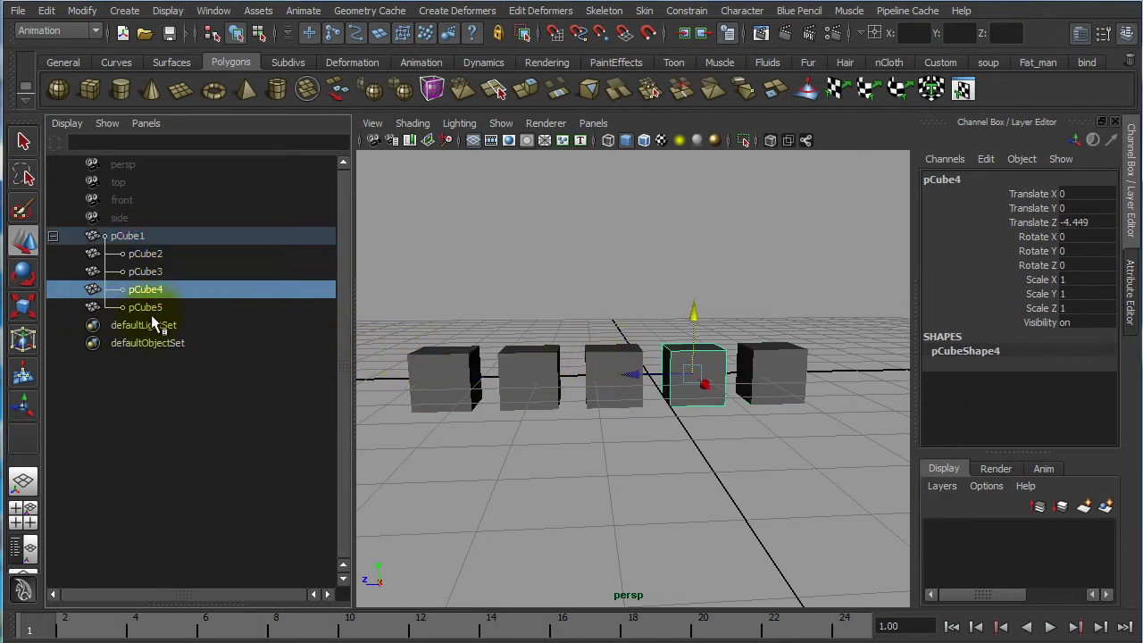
left_click(169, 305, "ctrl")
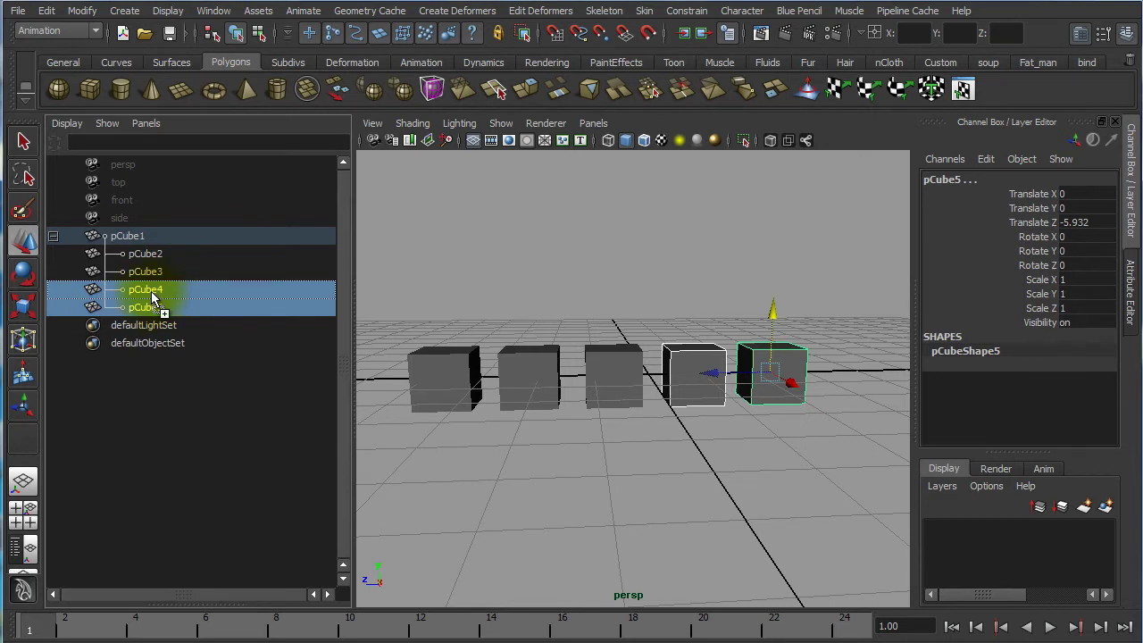
middle_click_drag(153, 271, 152, 271)
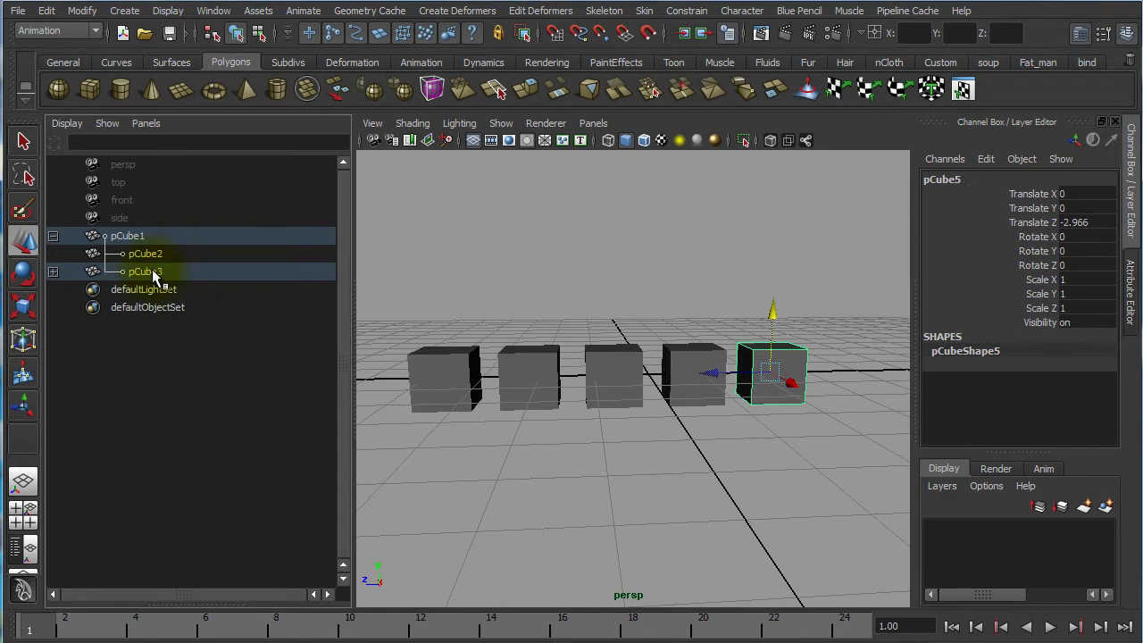
left_click(53, 271)
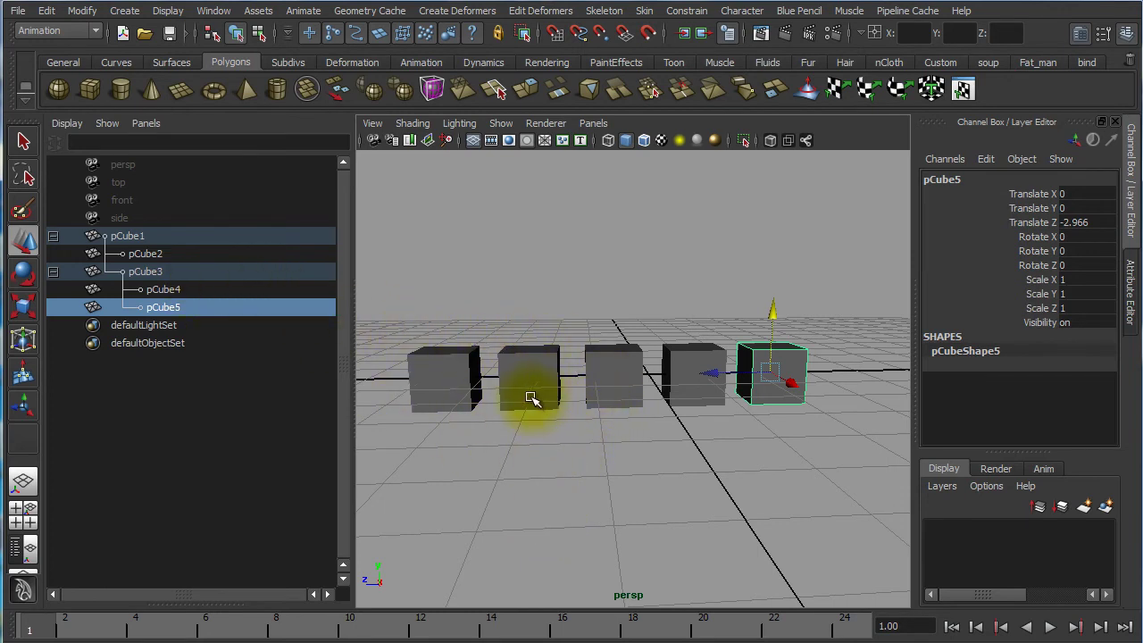
Step: Examine the available Group, Parent and Unparent commands, clear the selection and select the top parent pCube1
left_click(46, 11)
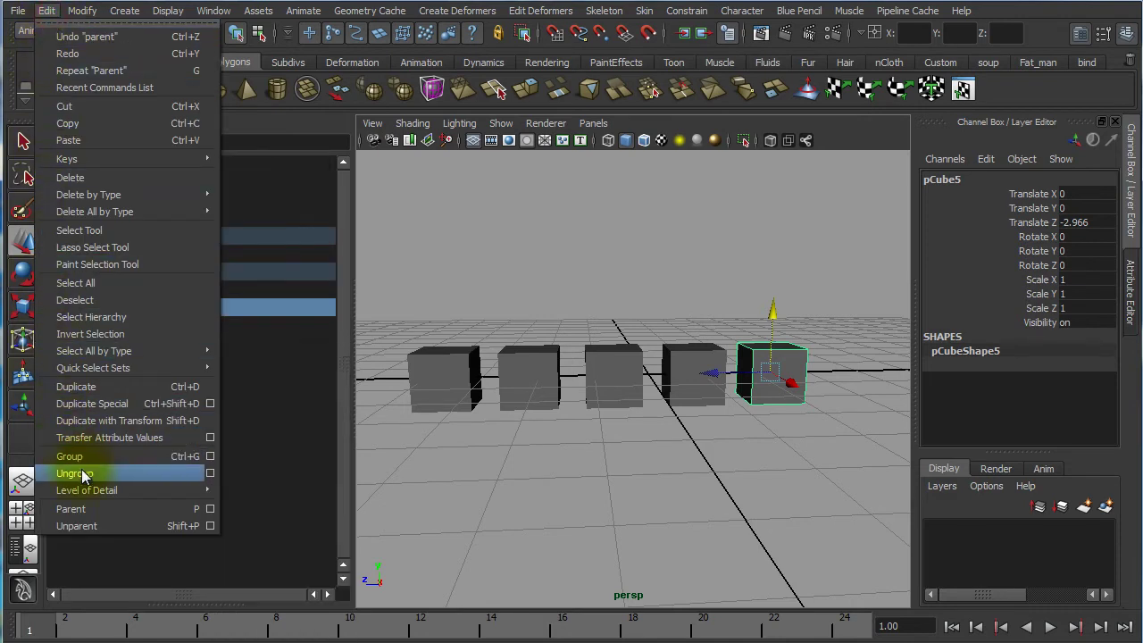
left_click(551, 468)
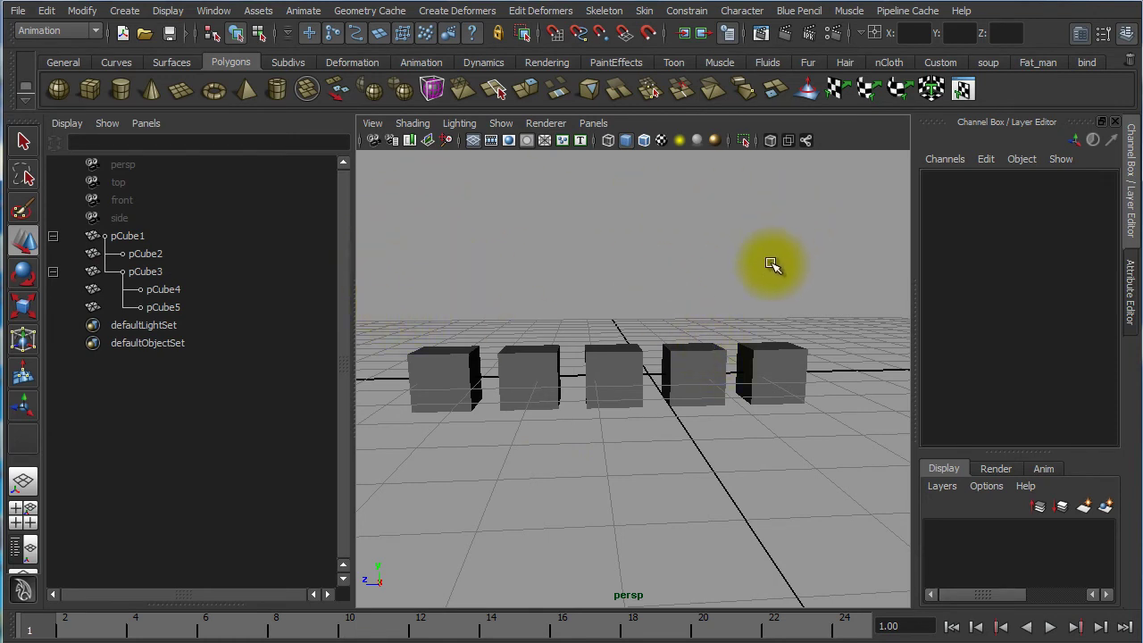
left_click(143, 234)
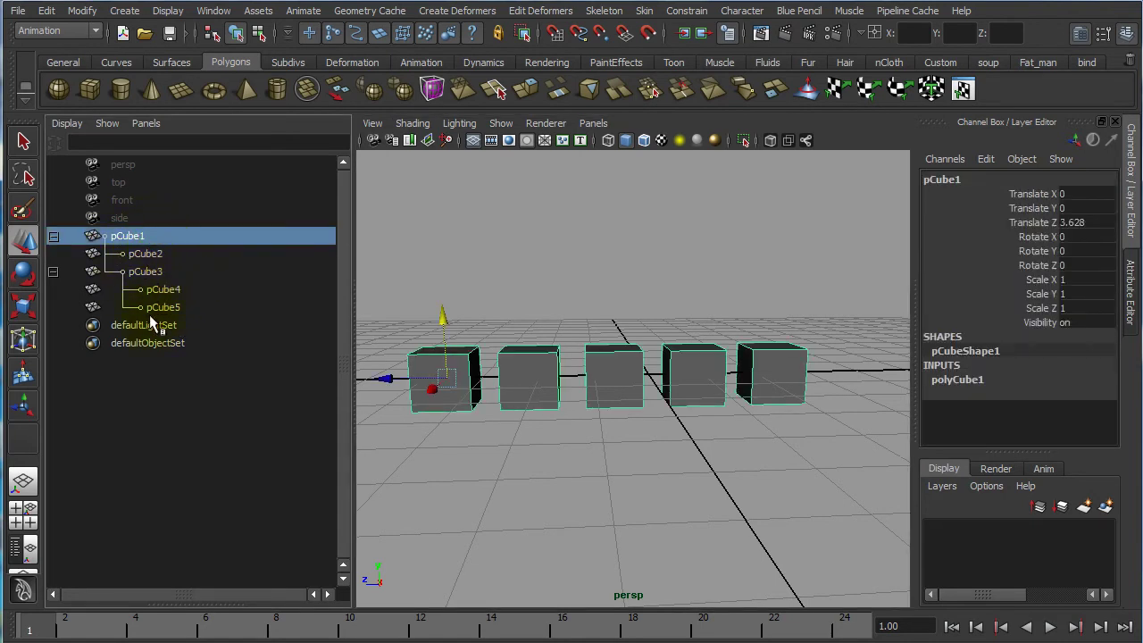
Step: Reparent pCube4 and pCube5 directly under pCube1 and move pCube1 to about 0.047 on Y and 3.548 on Z
left_click_drag(176, 296, 176, 308)
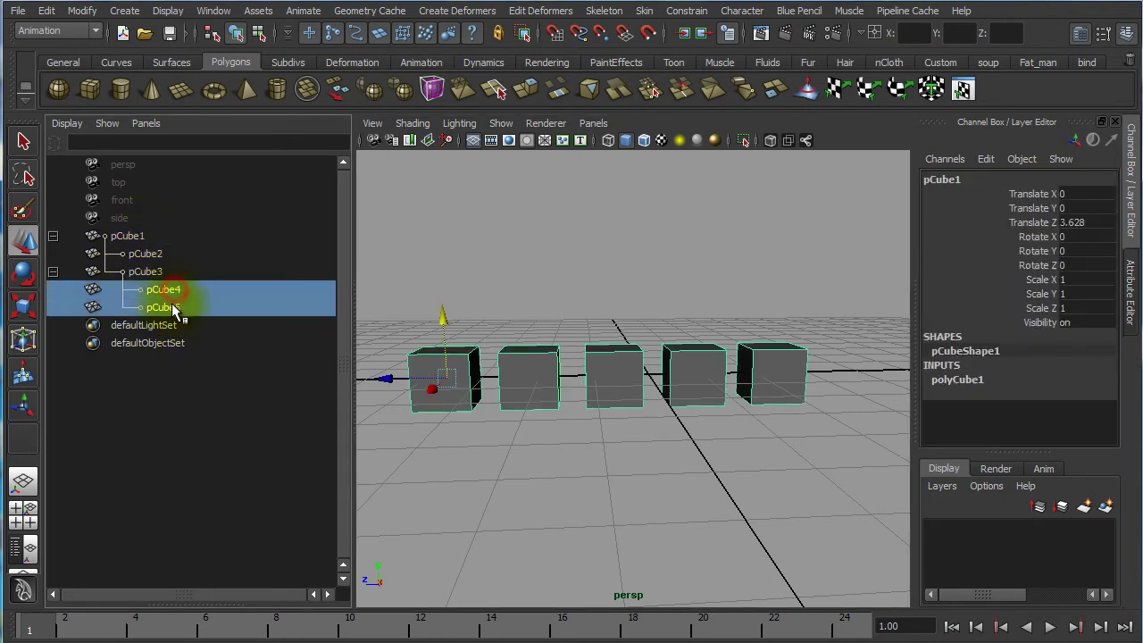
middle_click_drag(176, 298, 150, 247)
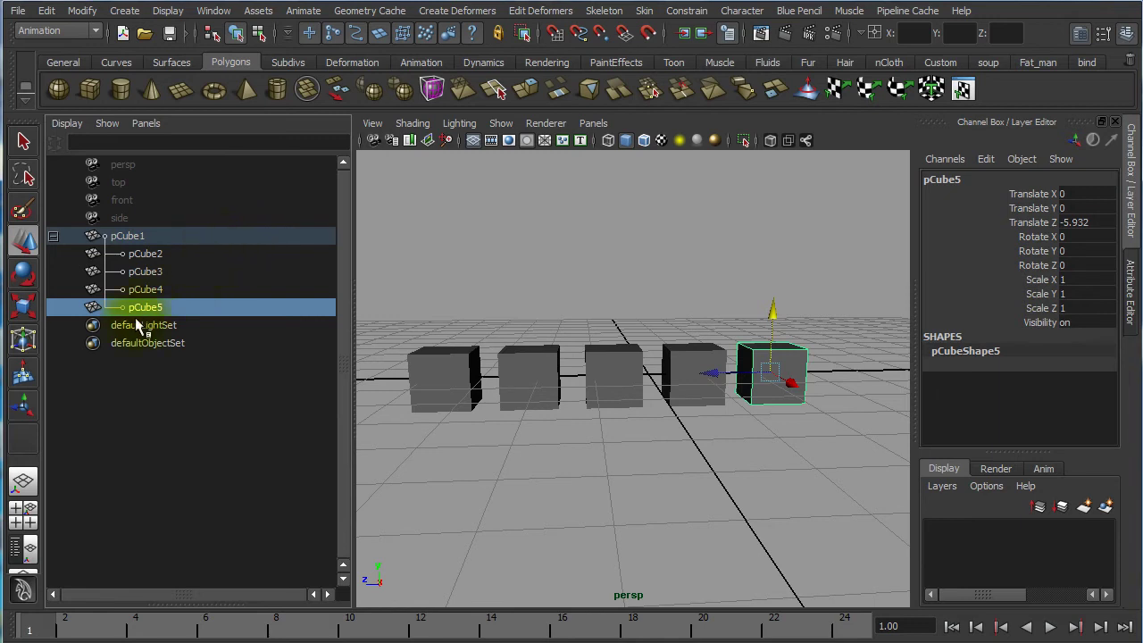
left_click(127, 236)
left_click_drag(440, 403, 429, 366)
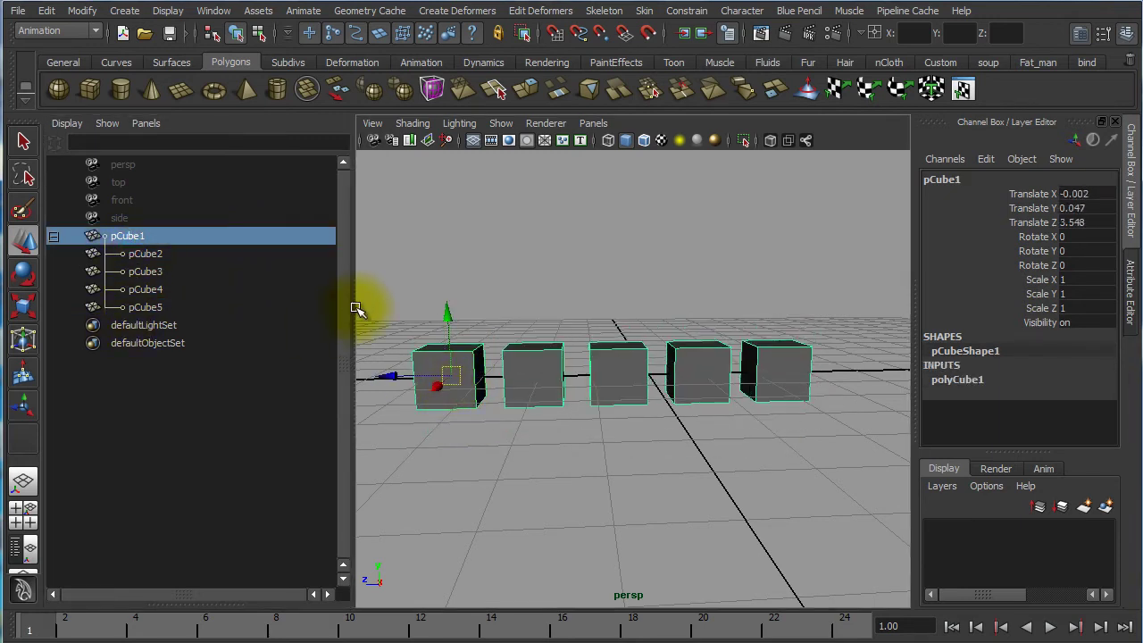
Step: Narrow the Outliner and show pCube1's hierarchy in a repositioned Hypergraph Hierarchy window
left_click_drag(355, 308, 234, 306)
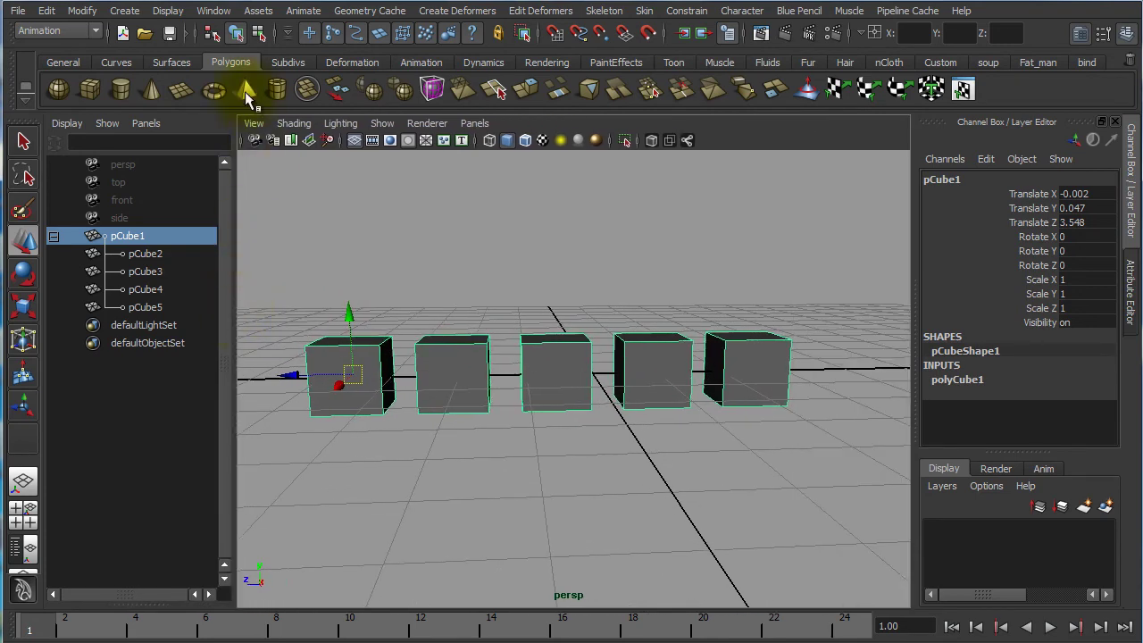
left_click(216, 11)
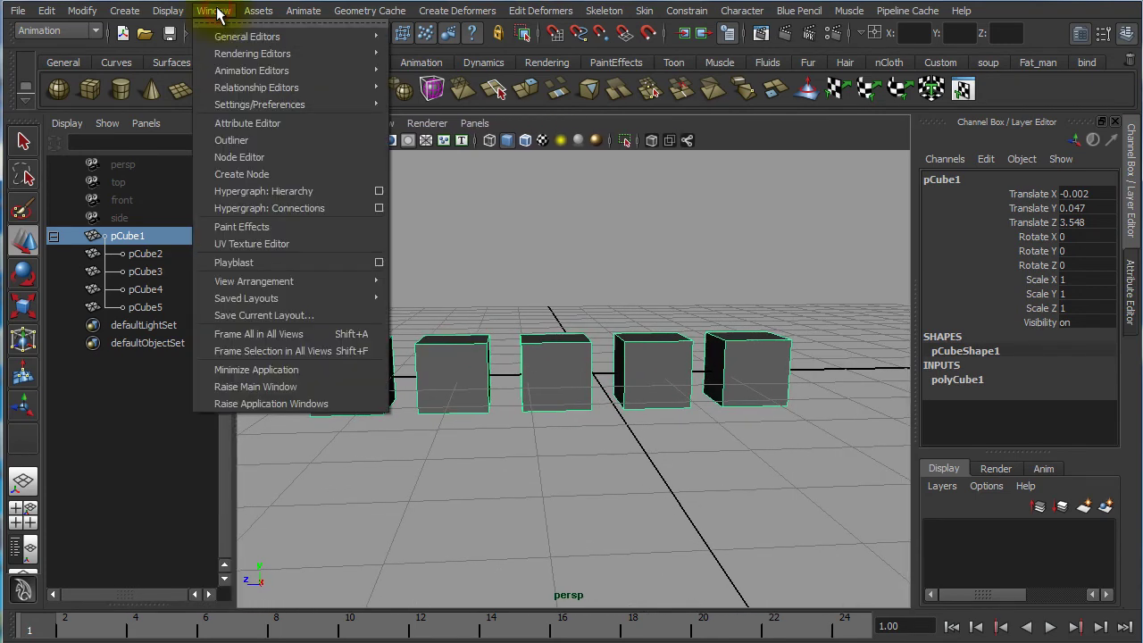
left_click(286, 193)
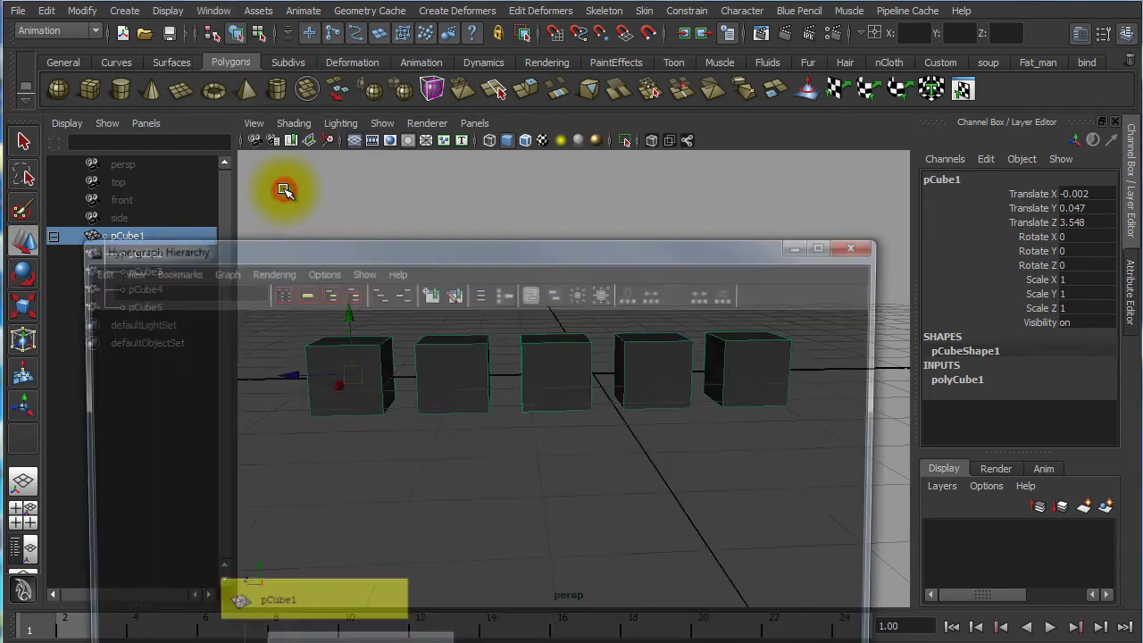
left_click_drag(517, 249, 570, 51)
middle_click_drag(650, 346, 650, 204, "alt")
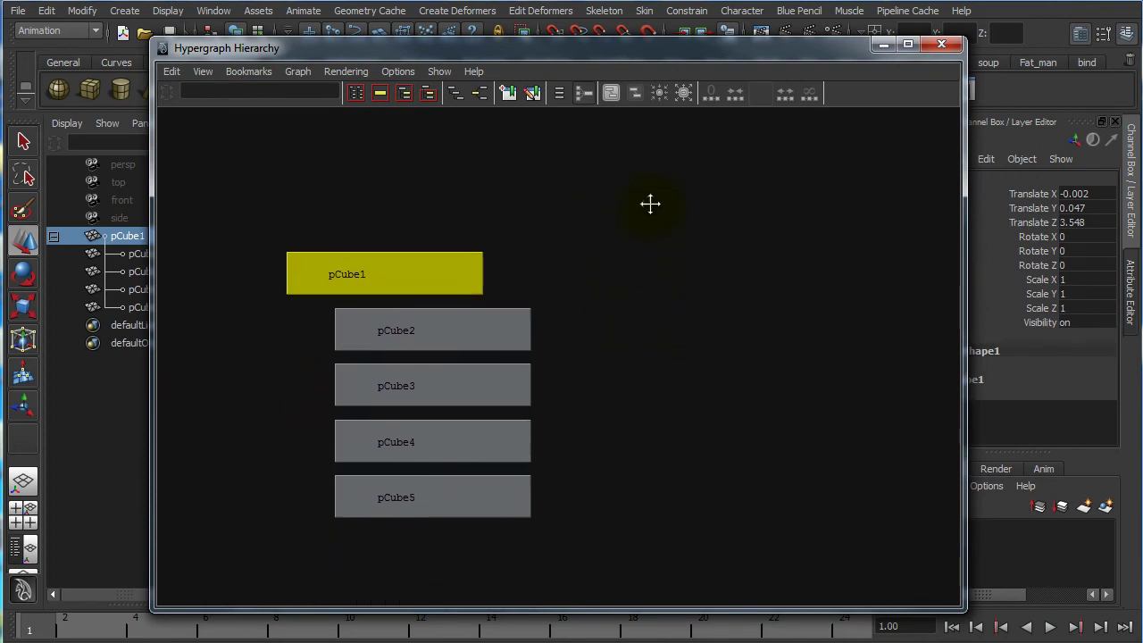
Step: Select the parent node pCube1 and its child nodes pCube2 through pCube5 in the Hypergraph to examine the hierarchy
left_click(693, 260)
left_click(391, 276)
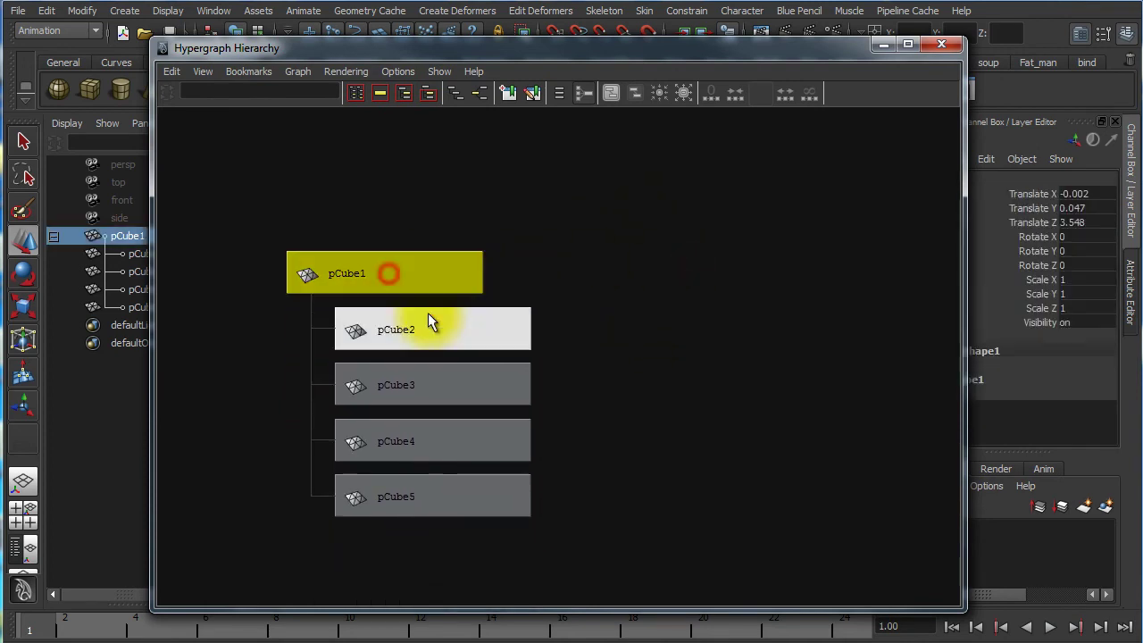
left_click_drag(622, 325, 455, 527)
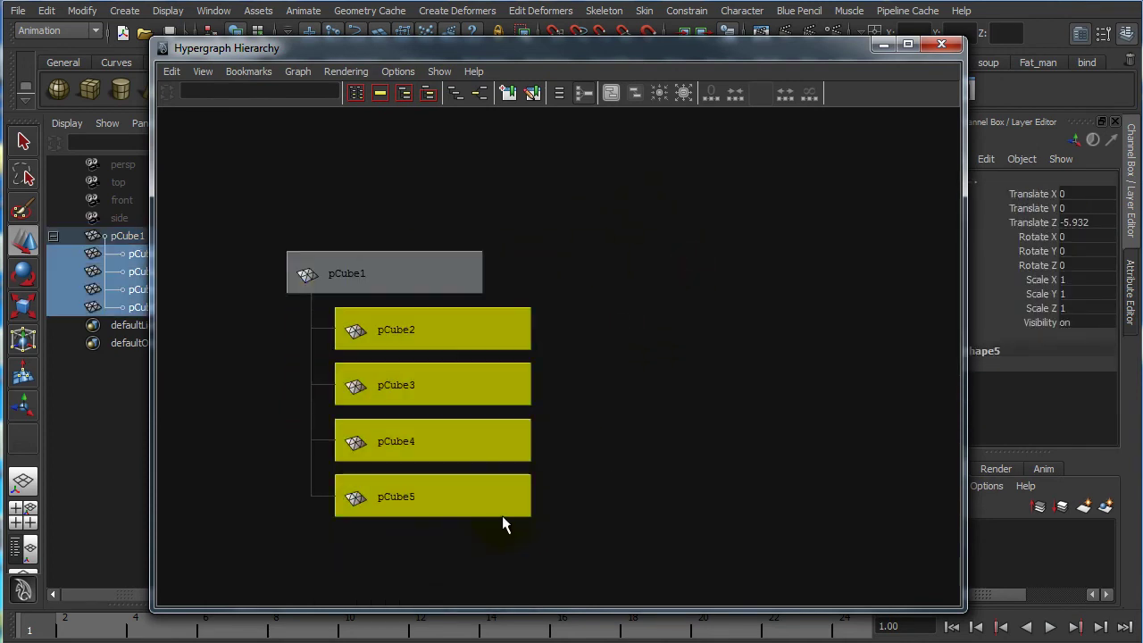
Step: Reparent pCube4 and pCube5 together under pCube3 in the Hypergraph and clear the selection
left_click(669, 447)
left_click_drag(613, 529, 429, 433)
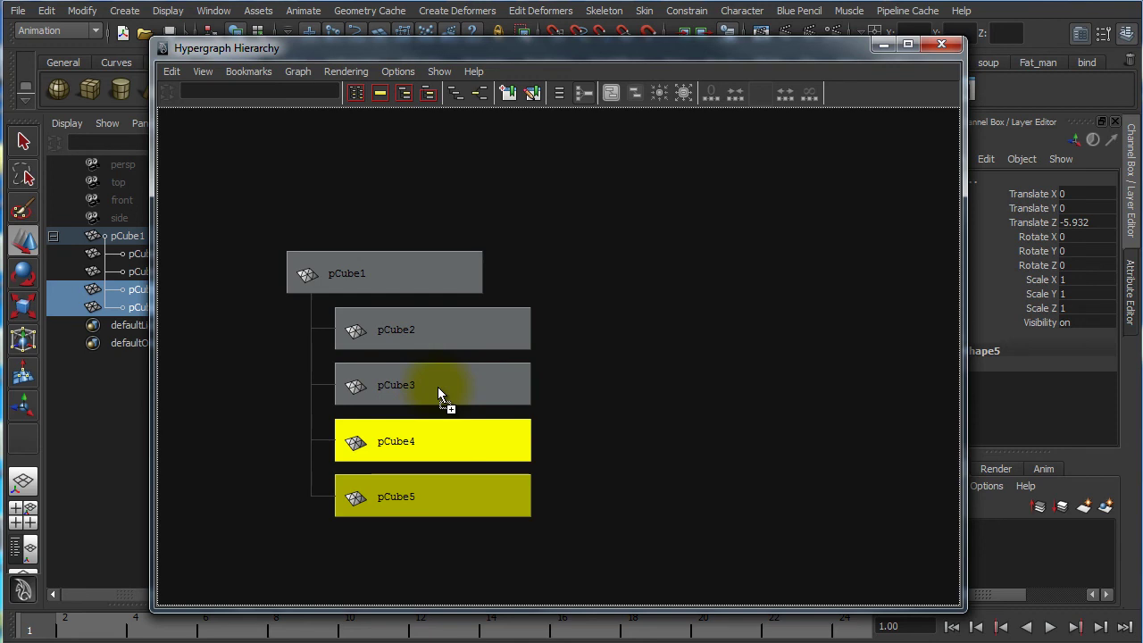
middle_click_drag(437, 387, 436, 385)
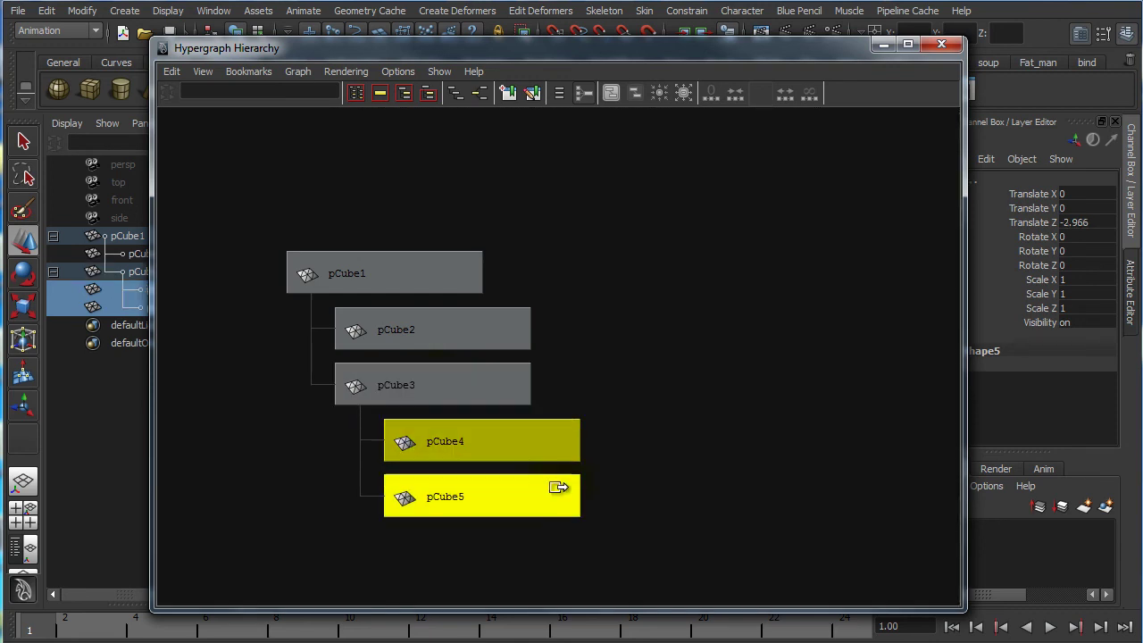
left_click(627, 509)
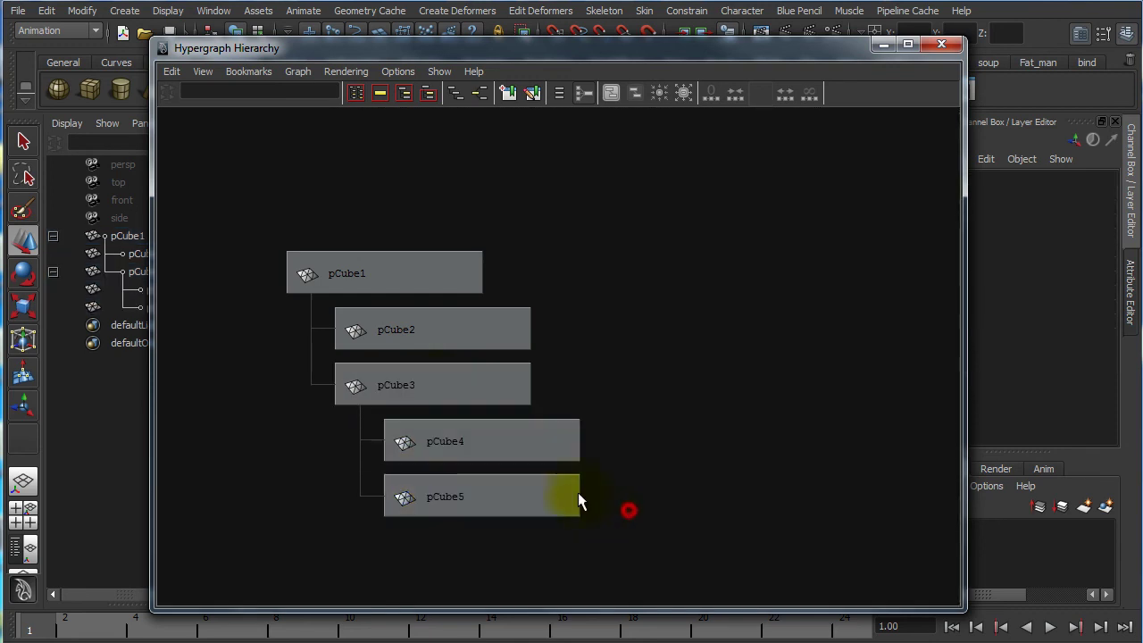
Step: Select pCube3 and its children pCube4 and pCube5 one after another in the Hypergraph to examine the nested branch
left_click(429, 387)
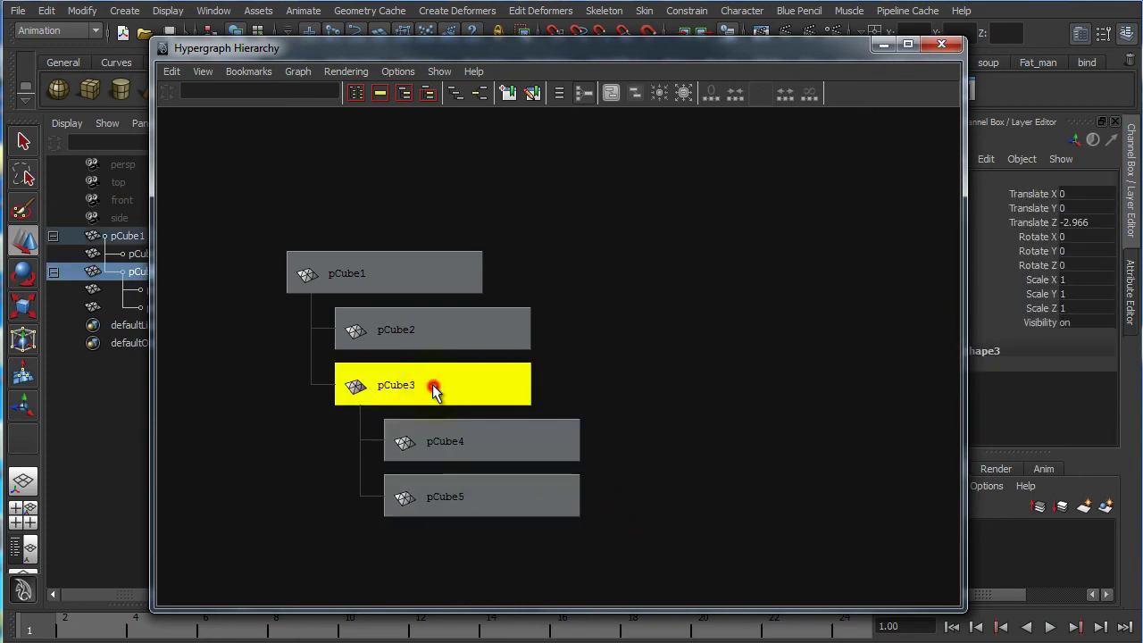
left_click(498, 442)
left_click(500, 494)
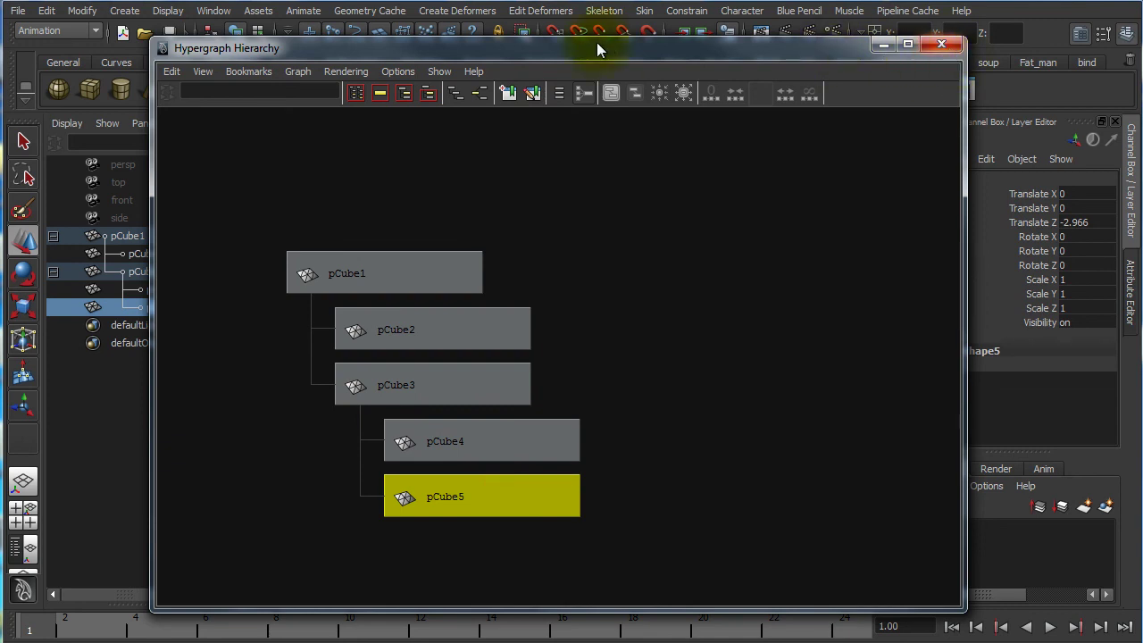
Step: Move the Hypergraph window clear of the Outliner and select pCube1 through pCube5 one by one in the Outliner to compare both hierarchy views
left_click_drag(581, 47, 680, 48)
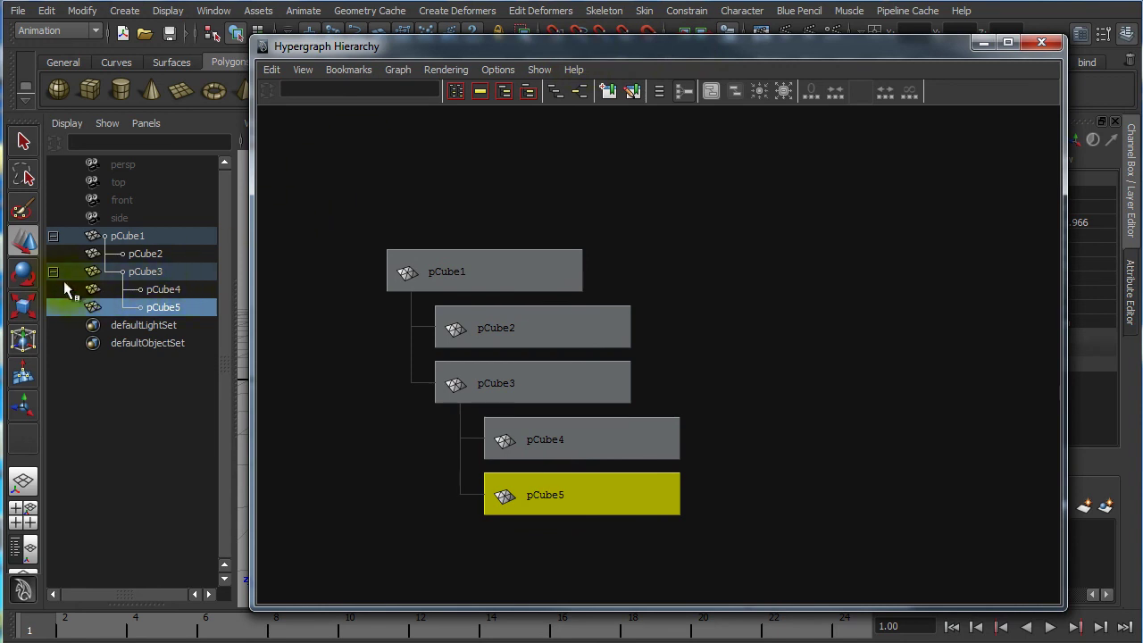
left_click(179, 236)
left_click(170, 254)
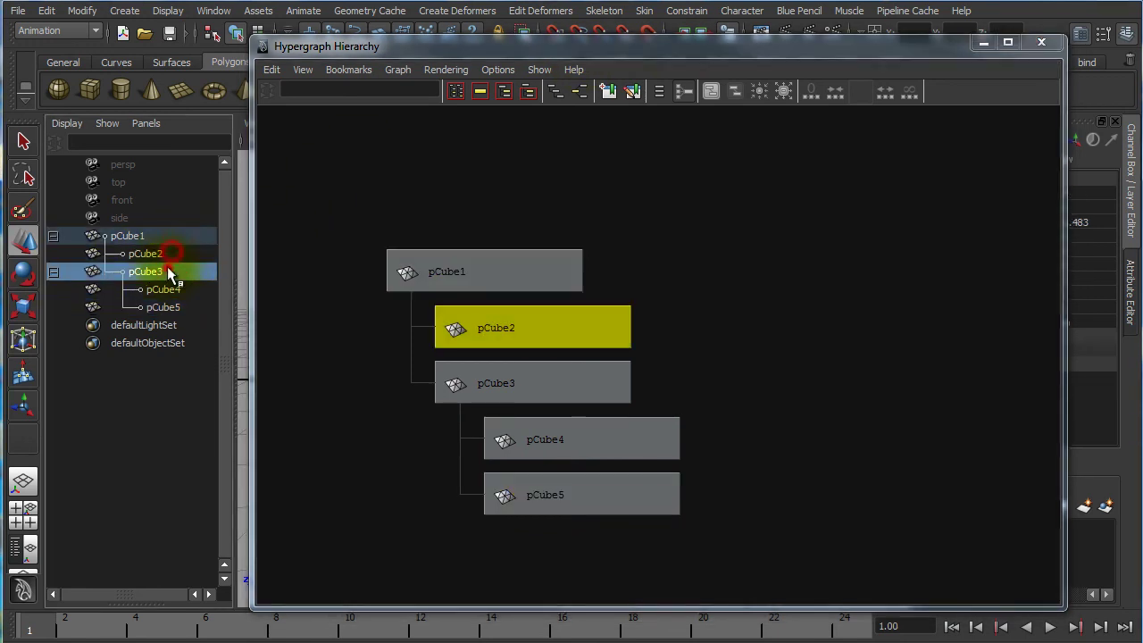
left_click(167, 272)
left_click(167, 289)
left_click(166, 307)
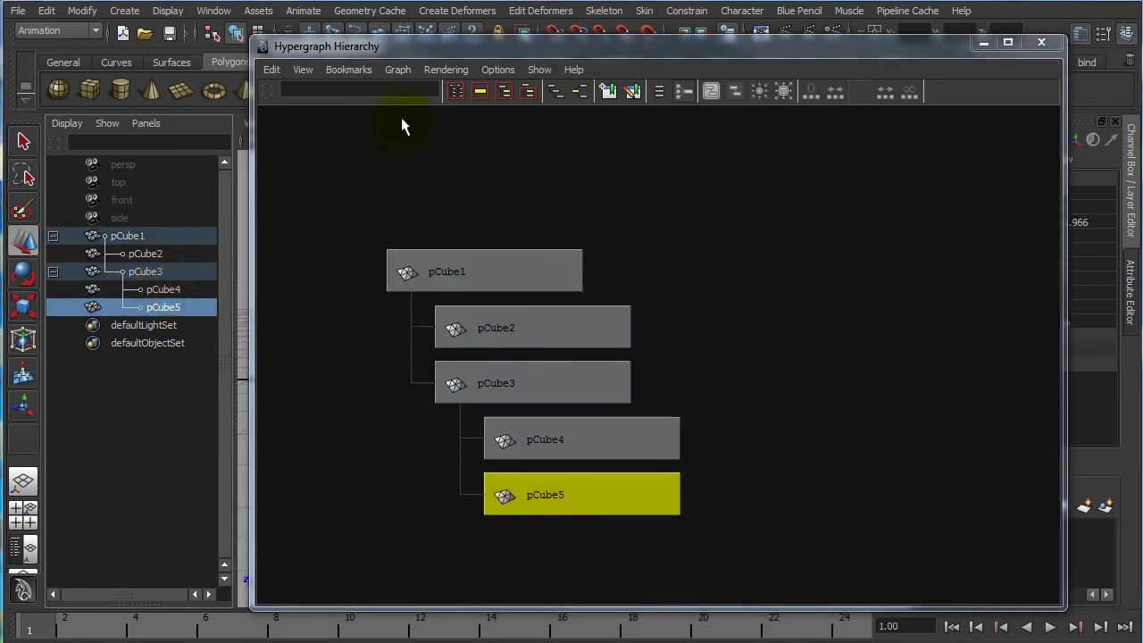